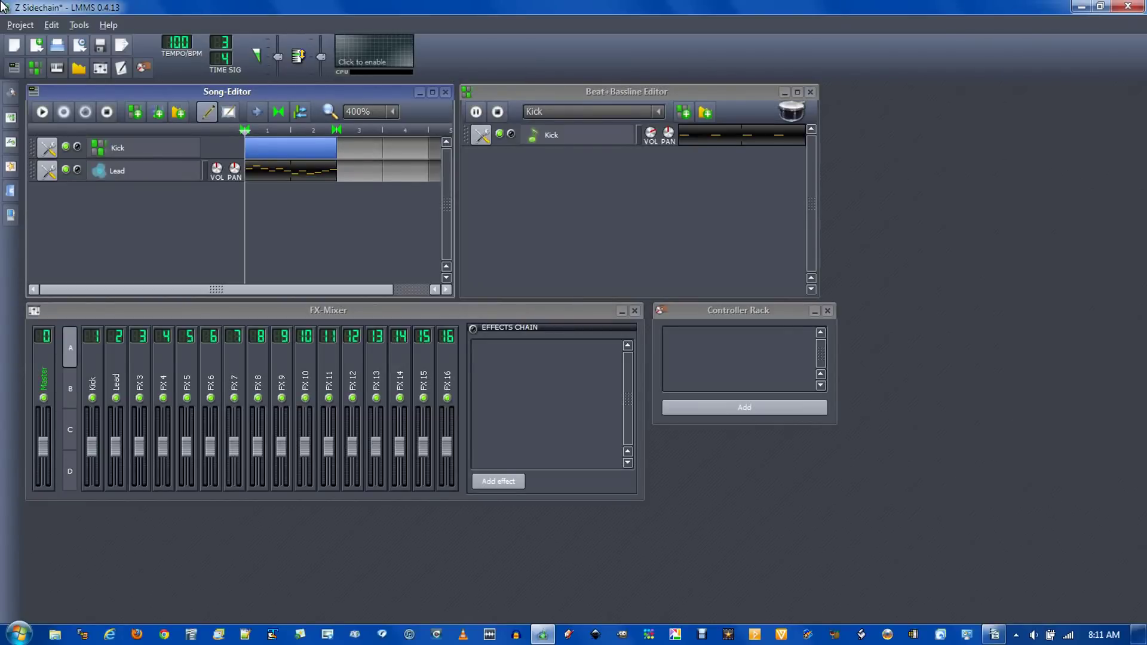
Audition the song, then check the Kick instrument and route the Lead instrument to FX channel 2.
click(43, 111)
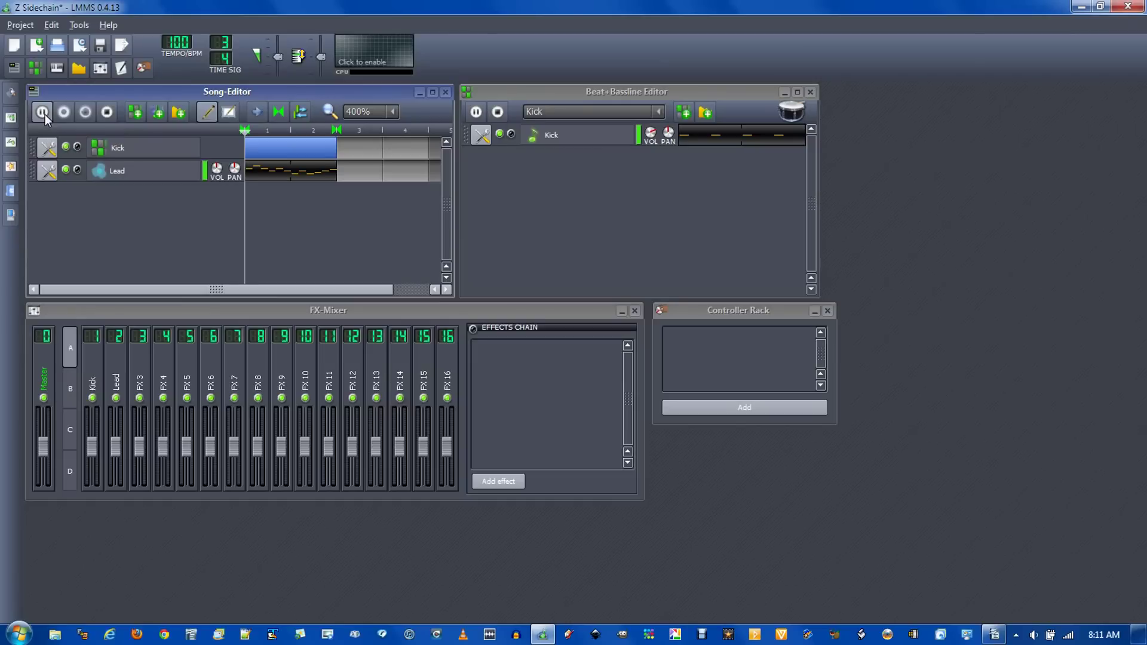
click(108, 112)
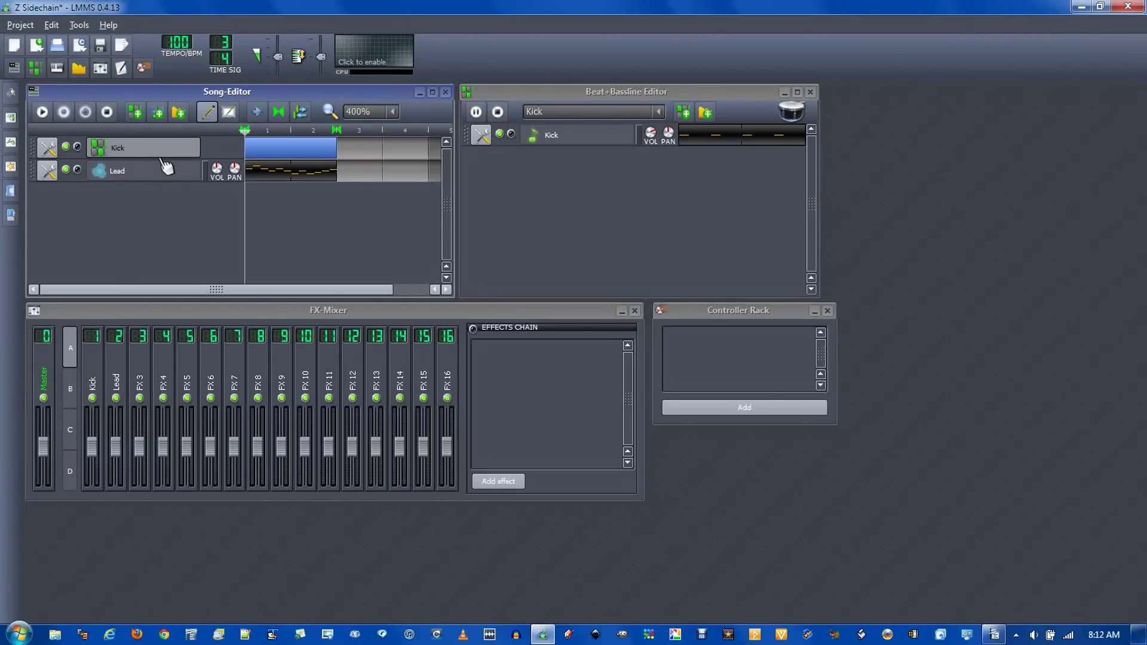
click(601, 147)
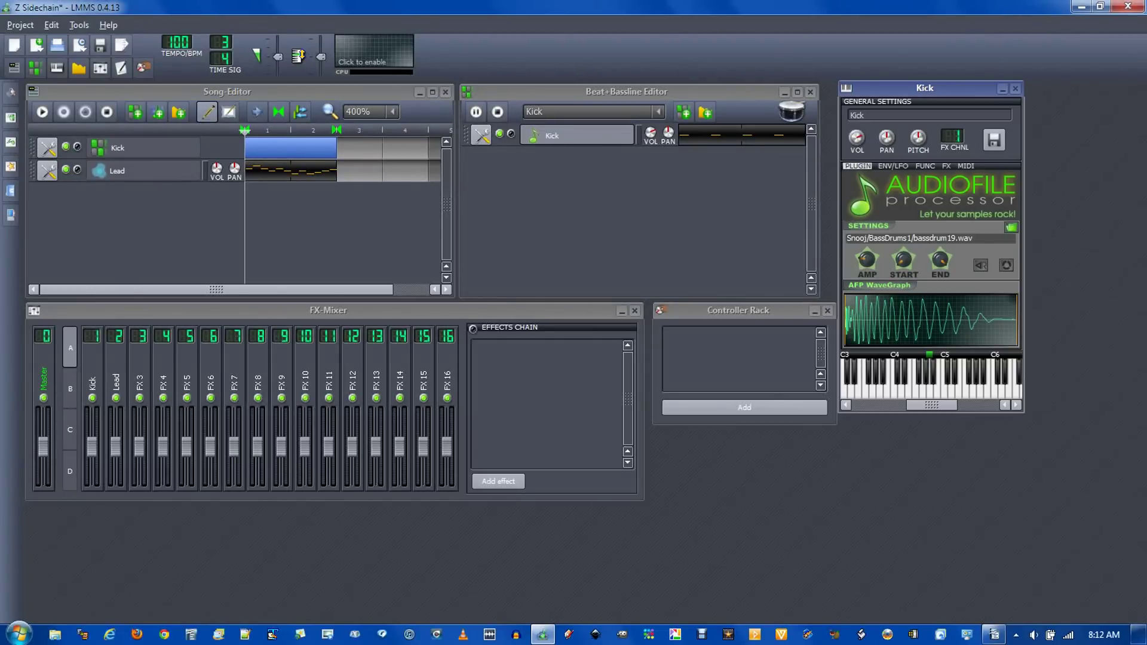
click(1014, 89)
click(118, 171)
scroll(956, 152, up, 2)
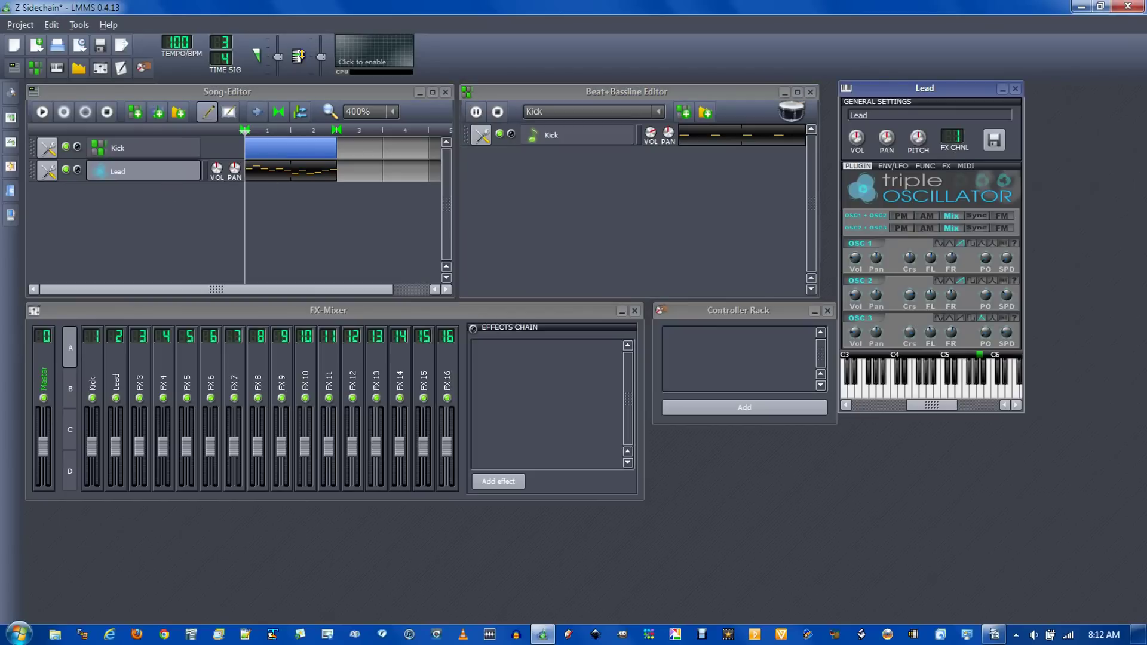
click(1014, 89)
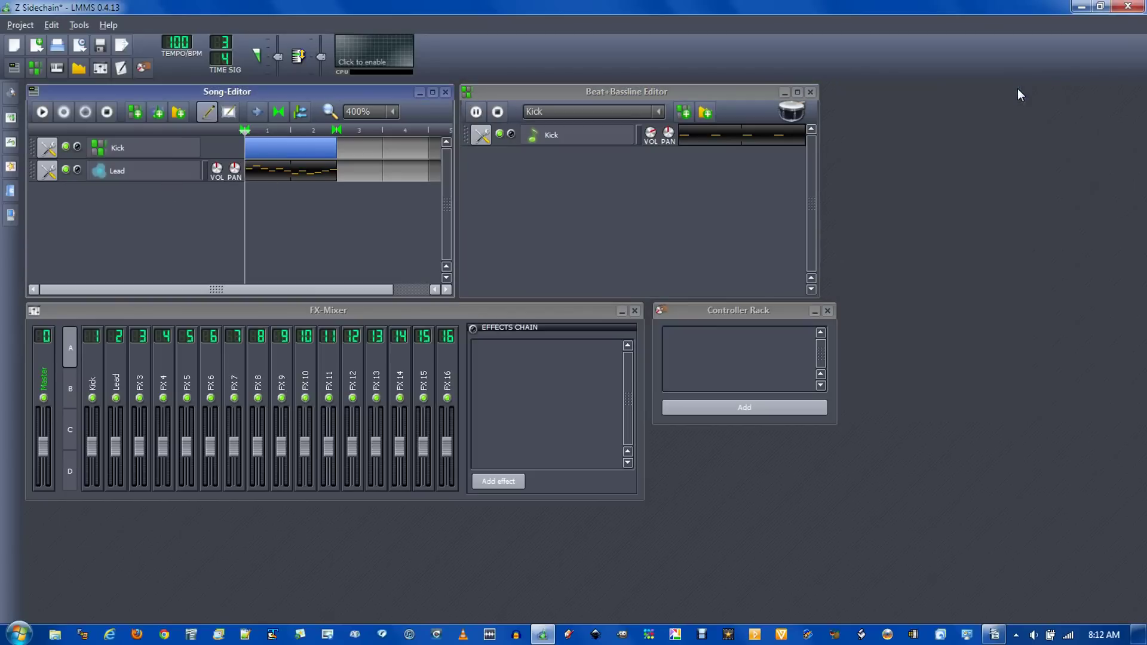
Add a Peak Controller to the Kick mixer channel with modulation amount about -0.36.
click(109, 380)
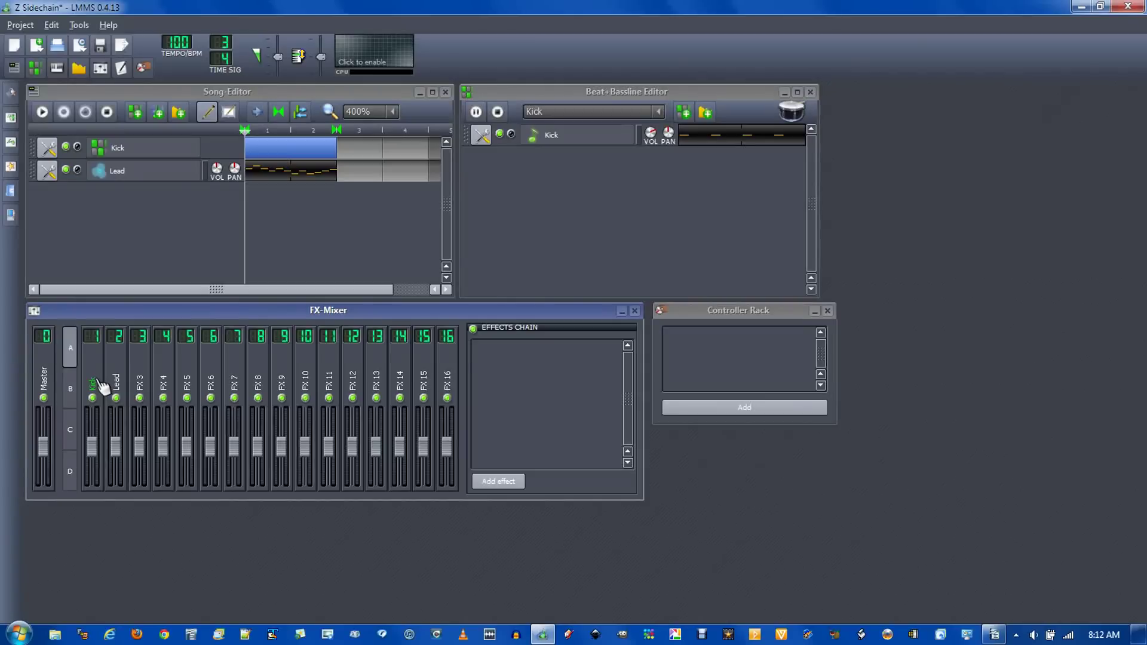
click(499, 481)
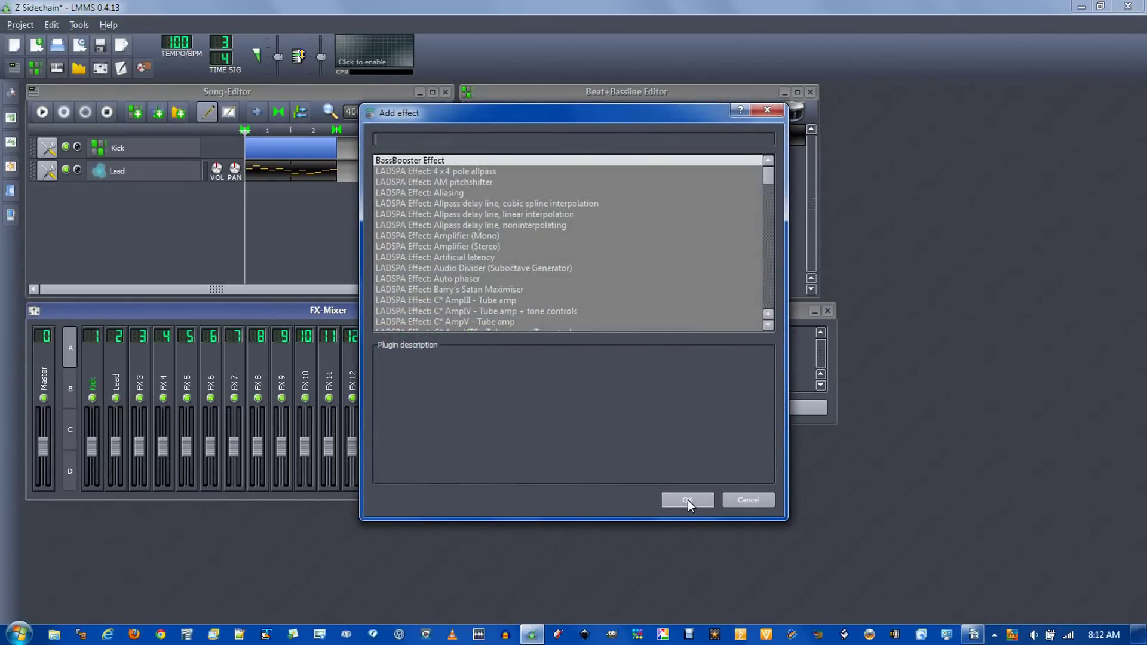
text(peak)
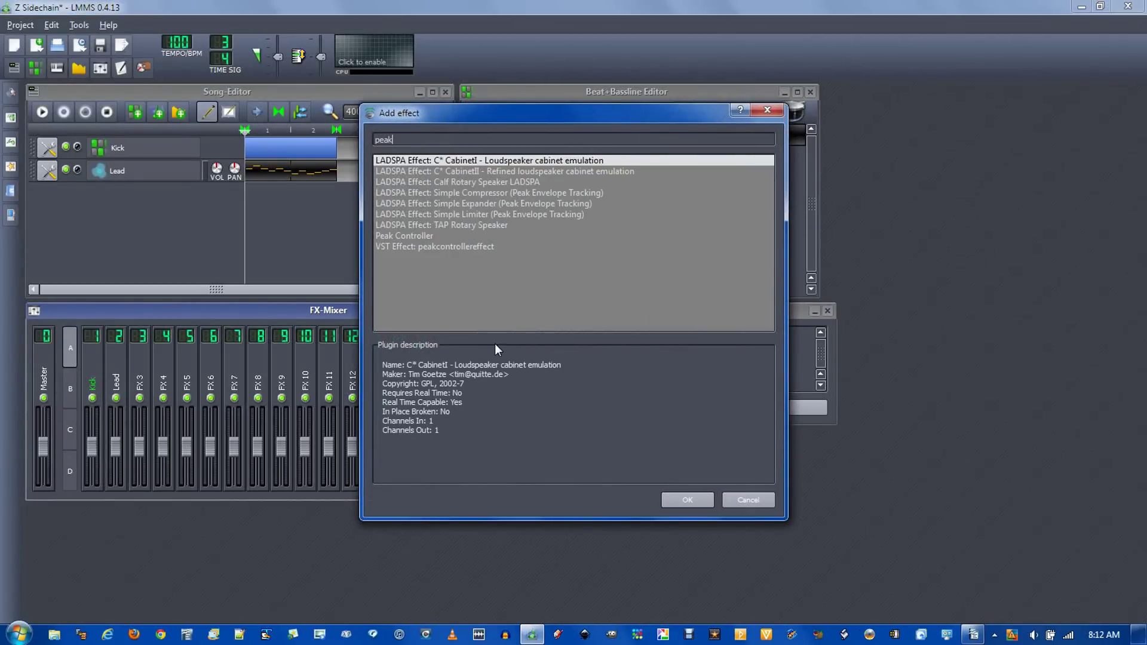
click(411, 236)
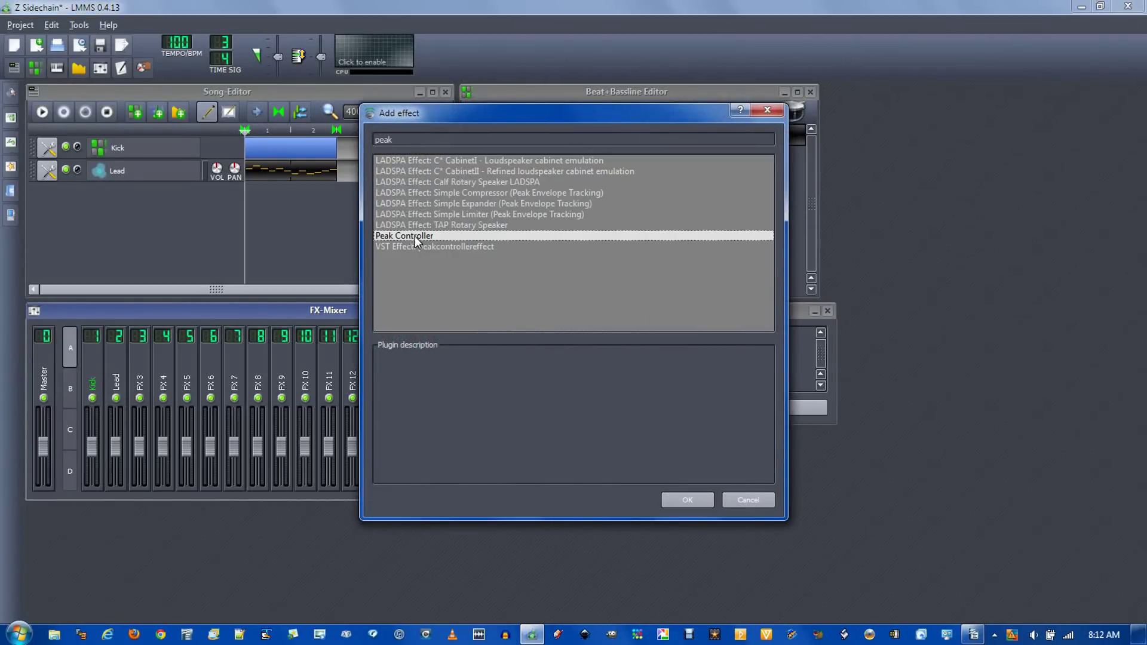
double_click(415, 235)
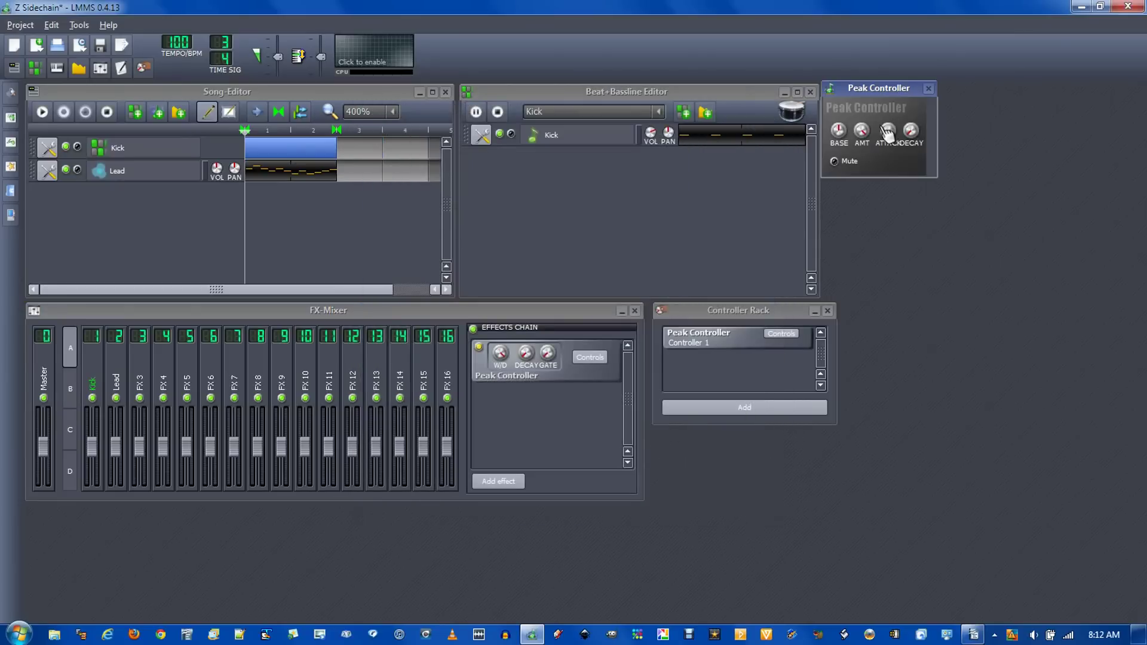
click(871, 137)
drag(871, 136, 871, 173)
drag(871, 176, 871, 177)
Connect the Lead channel's FX 2 fader to Controller 1, then play the song to hear the ducking.
right_click(115, 447)
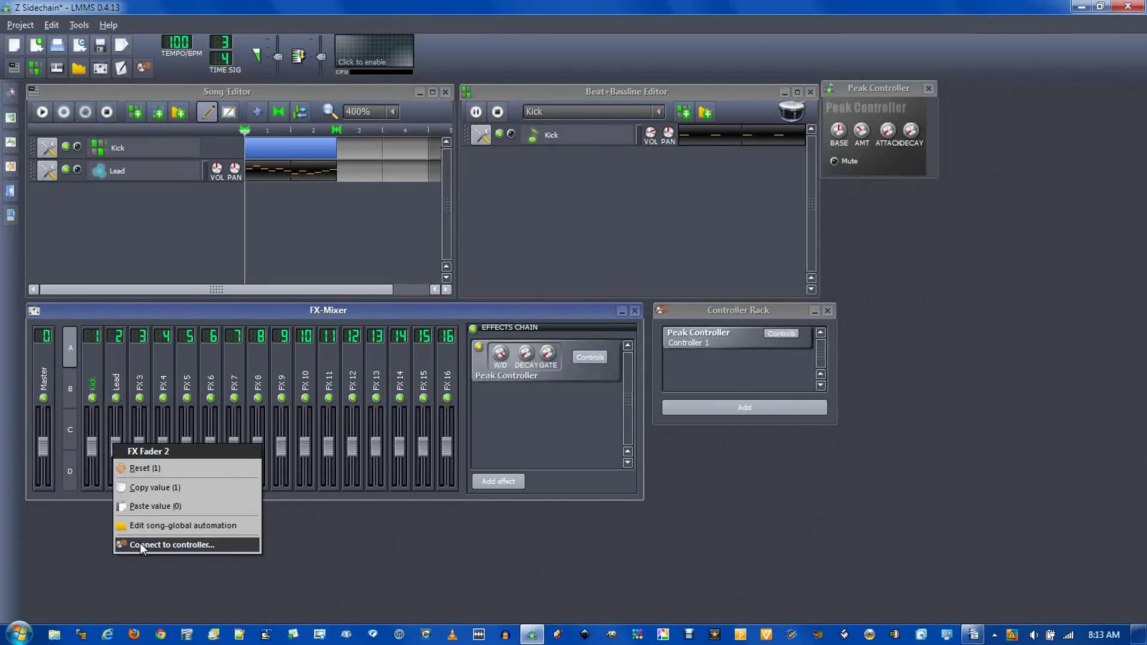
click(243, 546)
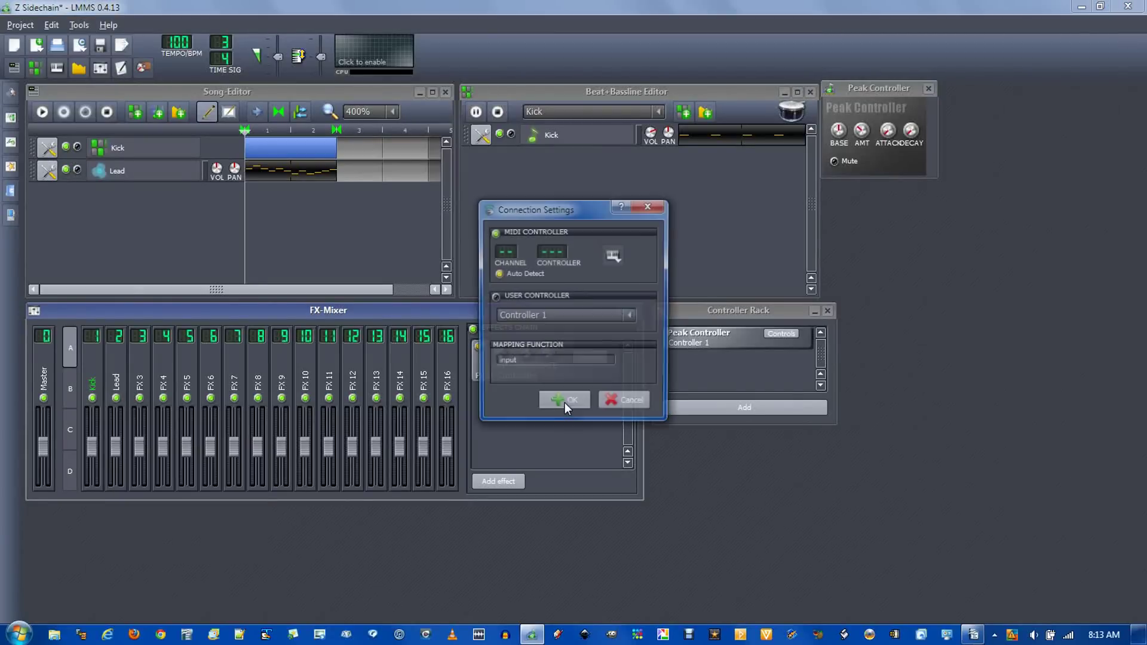
click(630, 315)
click(540, 333)
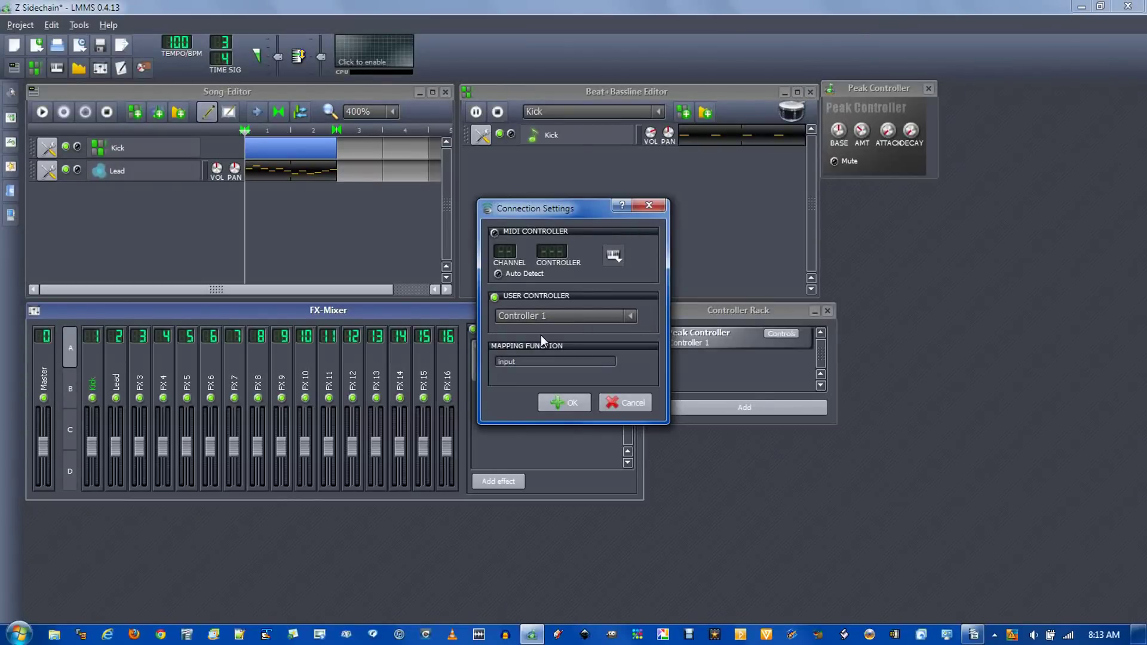
click(572, 401)
click(46, 117)
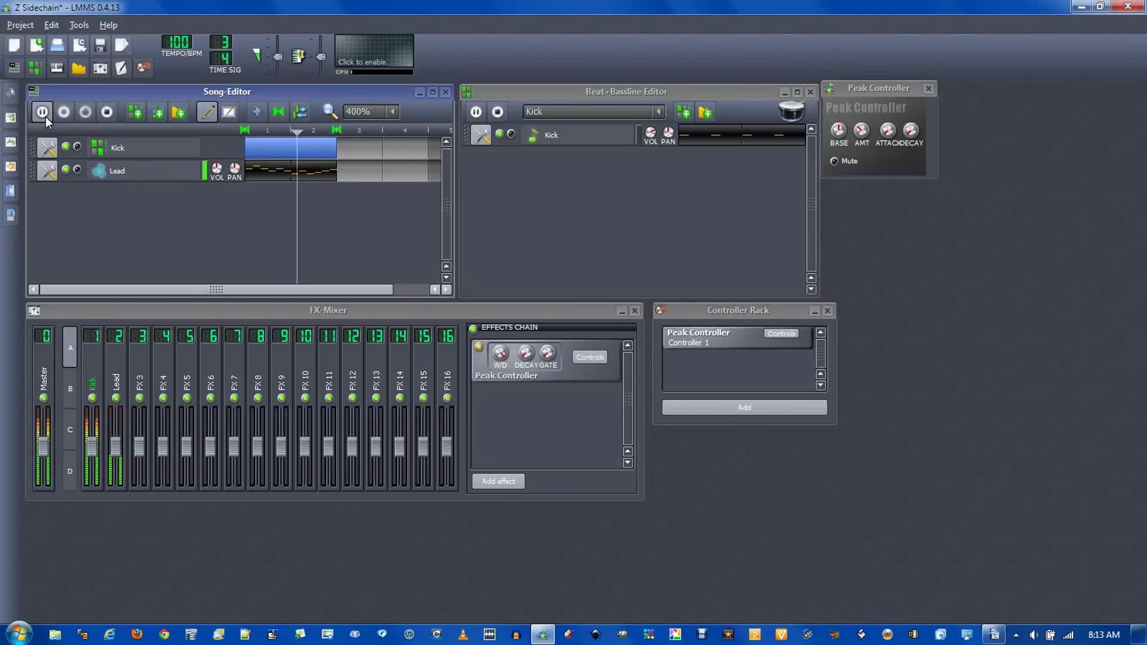
click(107, 112)
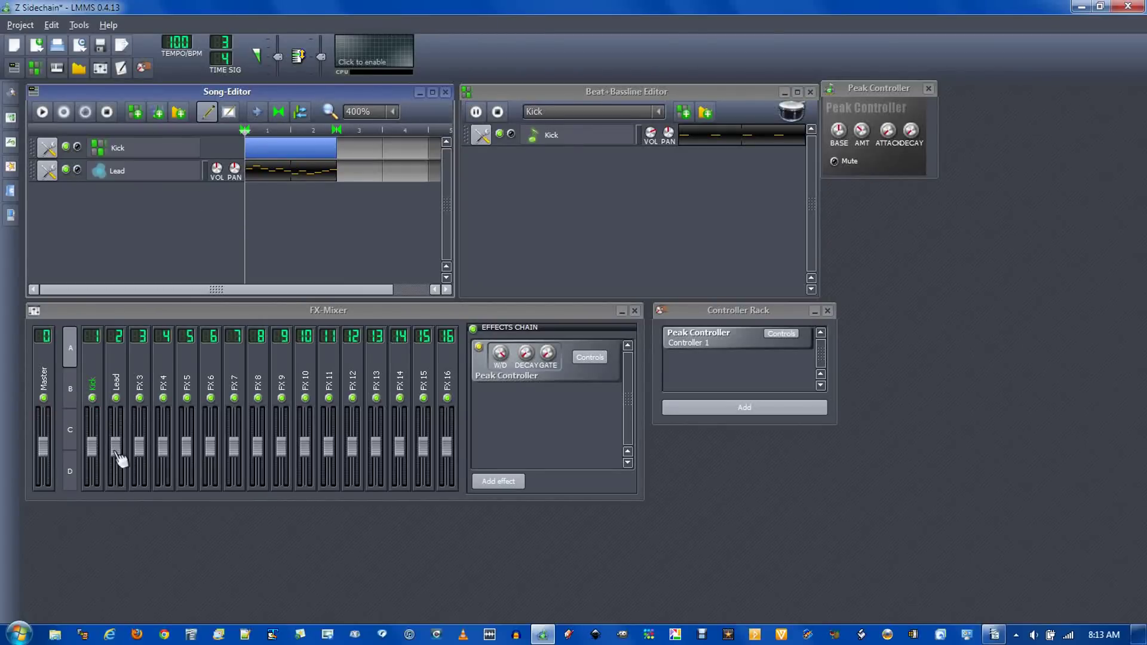
During playback, change the Peak Controller amount to about -0.26 with an exact value, then stop.
click(862, 133)
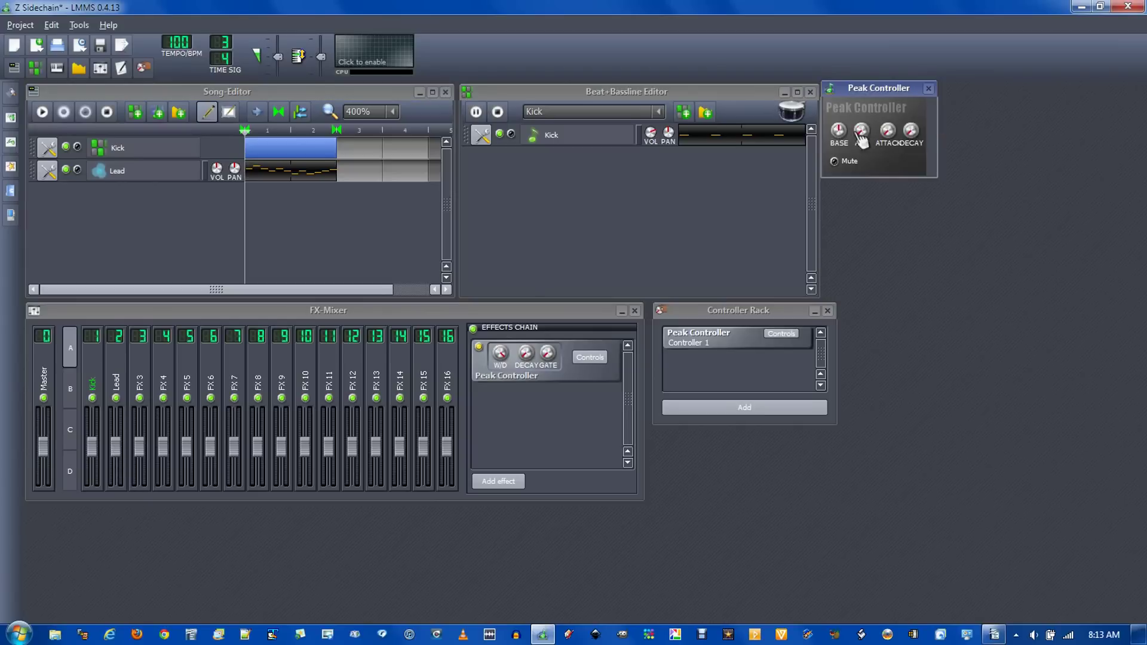
click(42, 113)
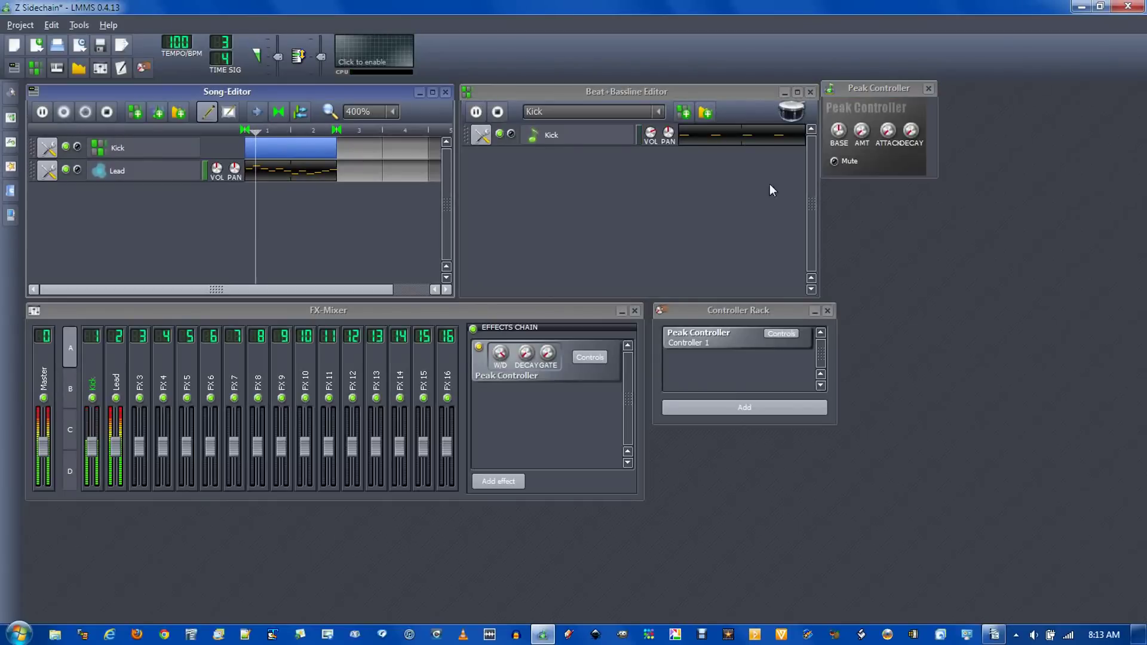
drag(874, 148, 861, 131)
double_click(861, 130)
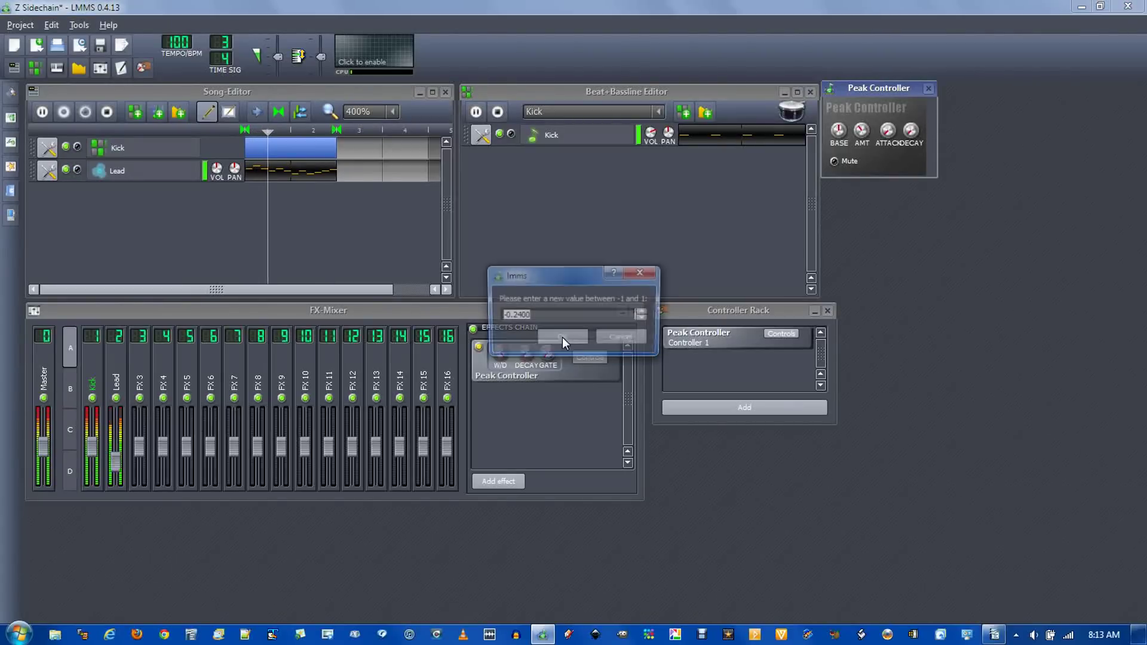
text(-.3)
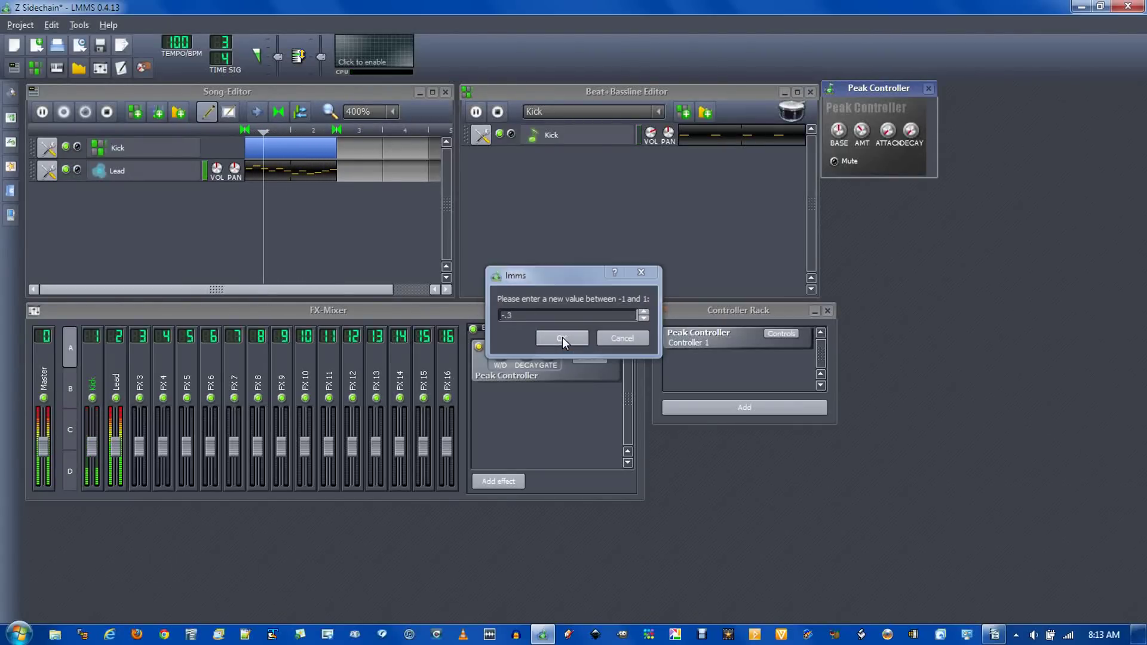
click(562, 337)
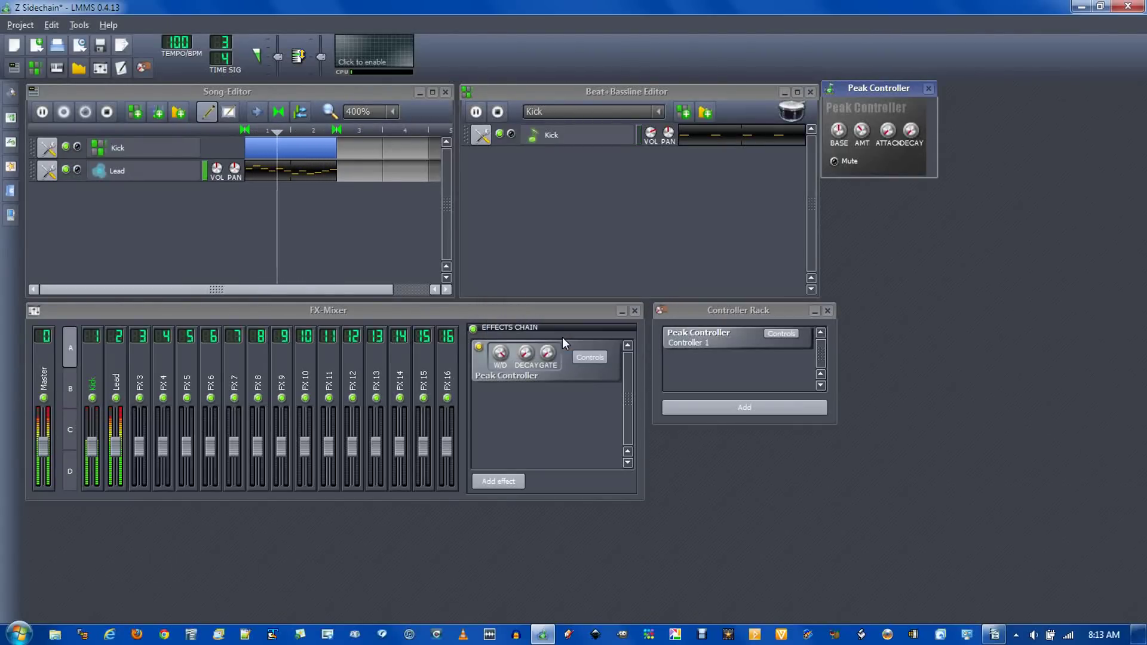
click(108, 113)
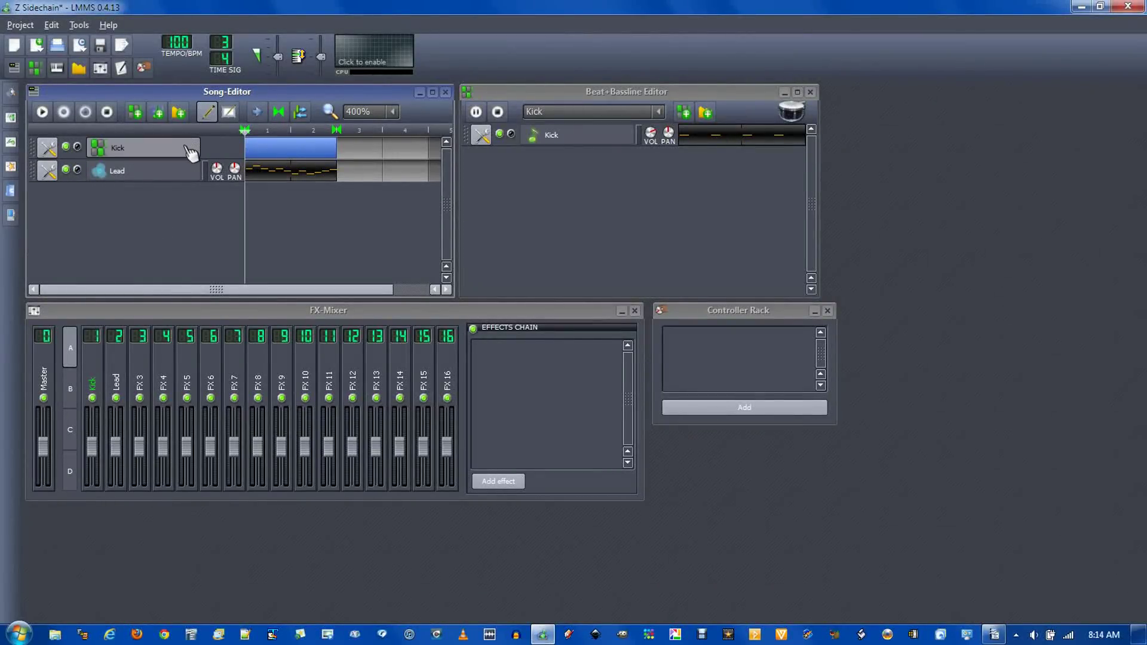
Re-check the Kick and Lead instrument settings, including the Lead's FX channel.
click(644, 206)
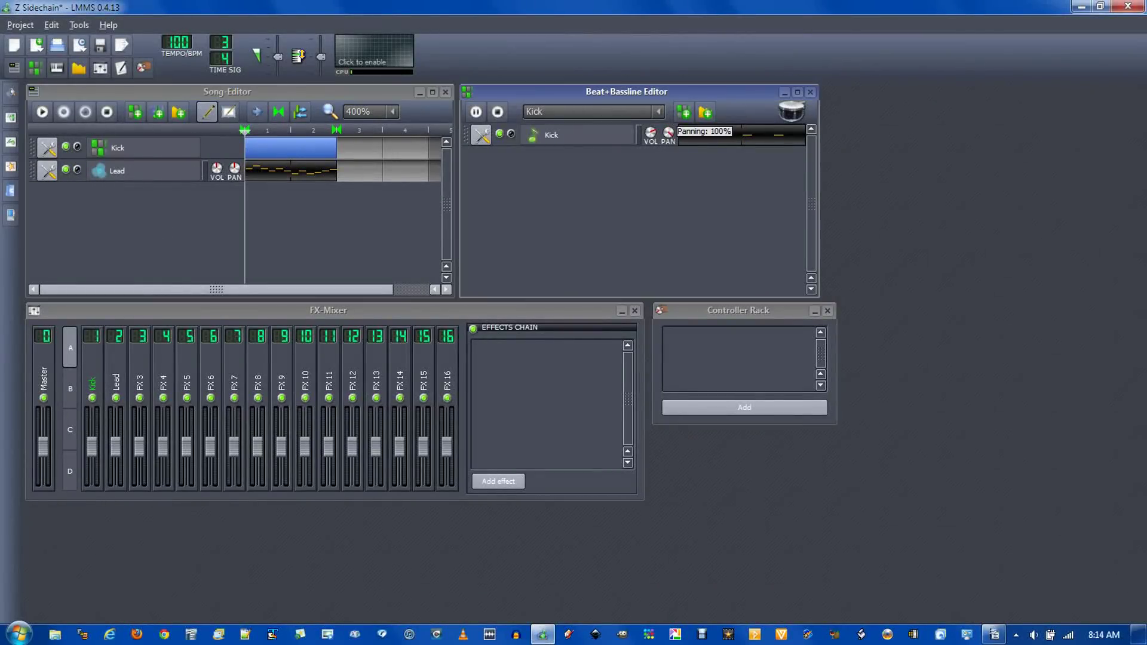
click(222, 170)
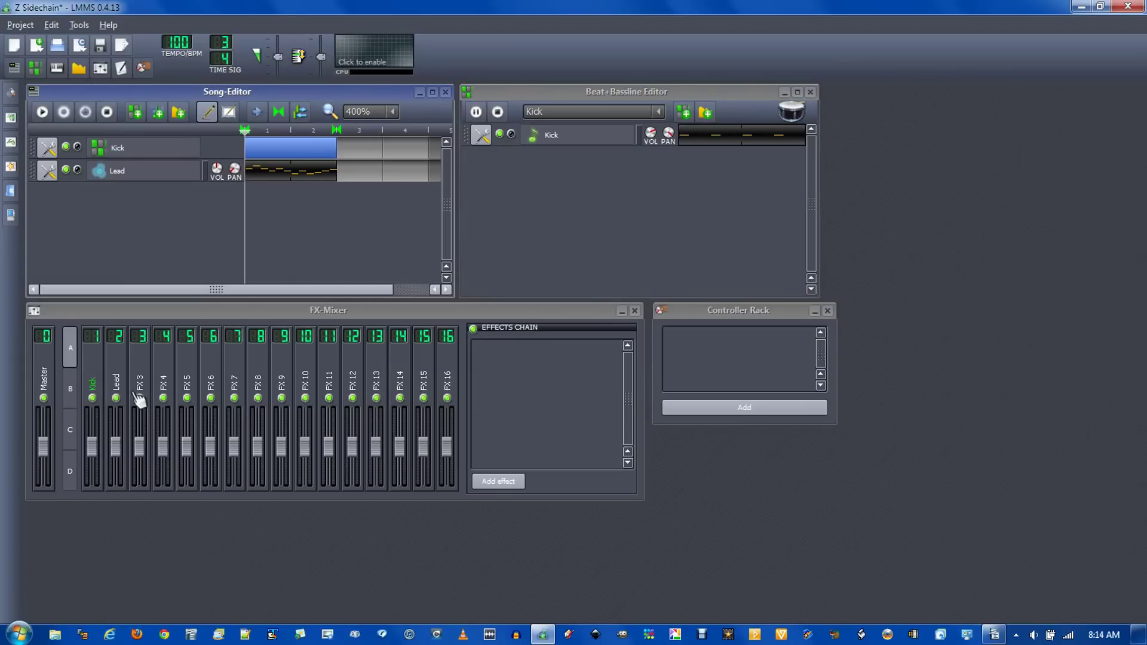
click(603, 138)
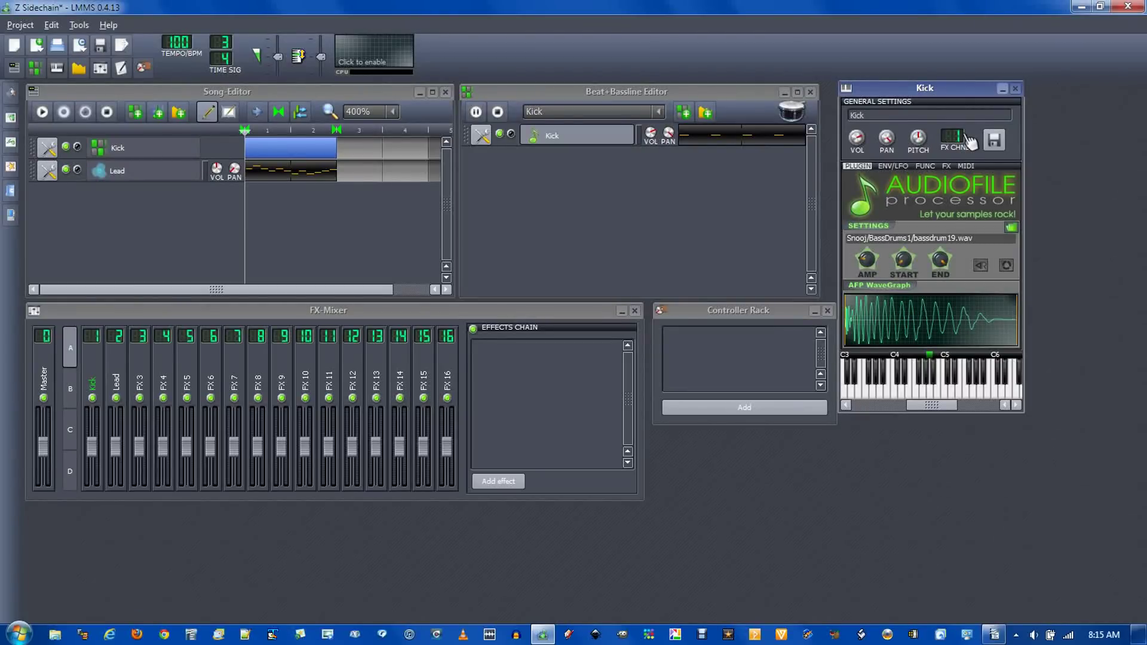
click(1013, 89)
click(117, 171)
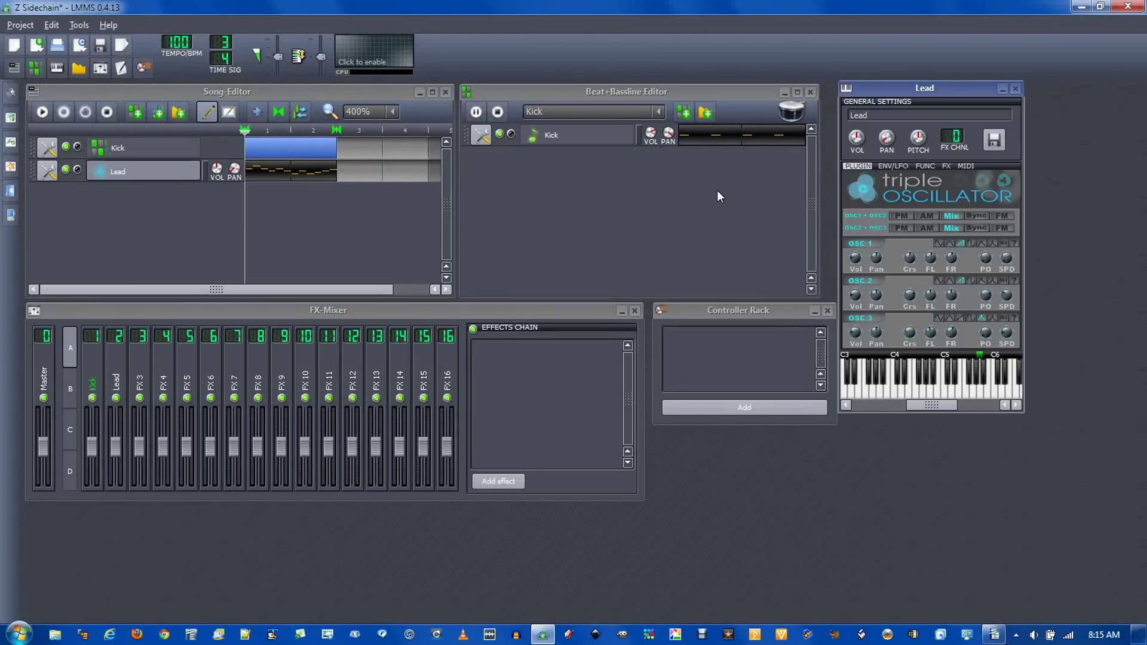
scroll(954, 136, up, 1)
click(1015, 91)
Add Calf Compressor LADSPA to the Kick mixer channel by searching 'compres'.
click(94, 379)
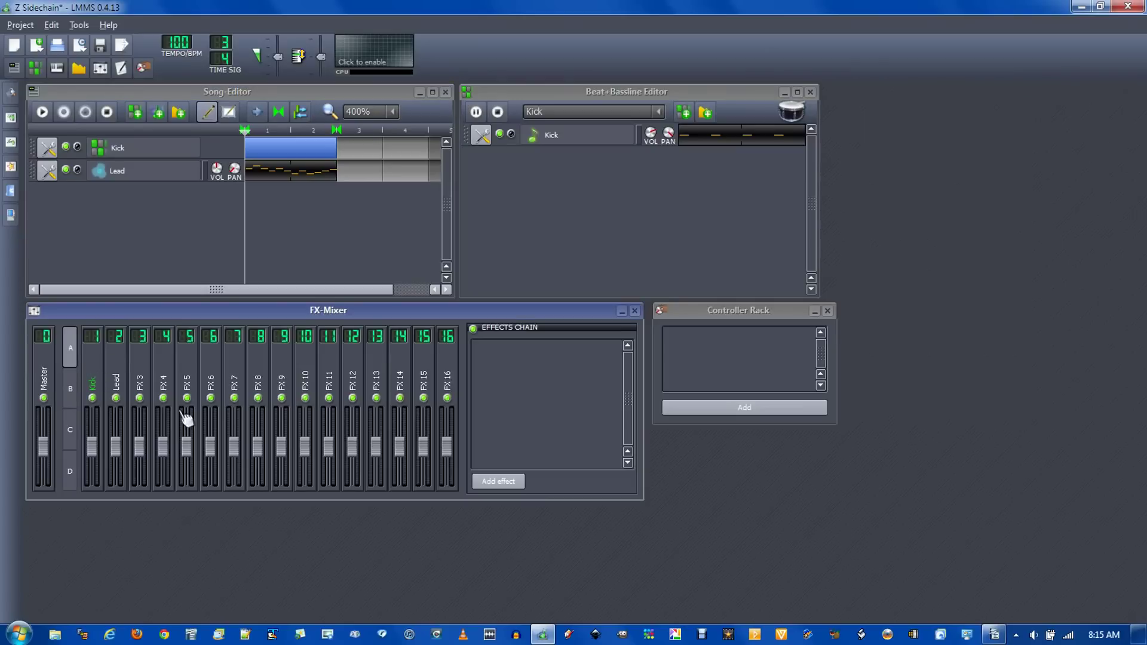
click(486, 477)
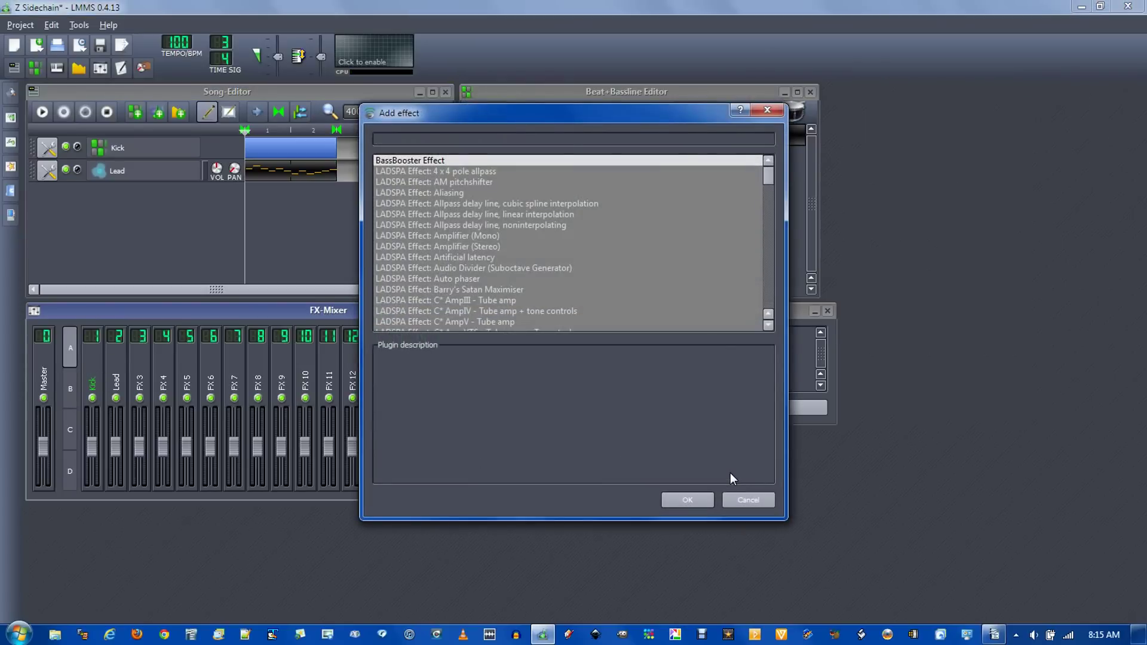
text(compres)
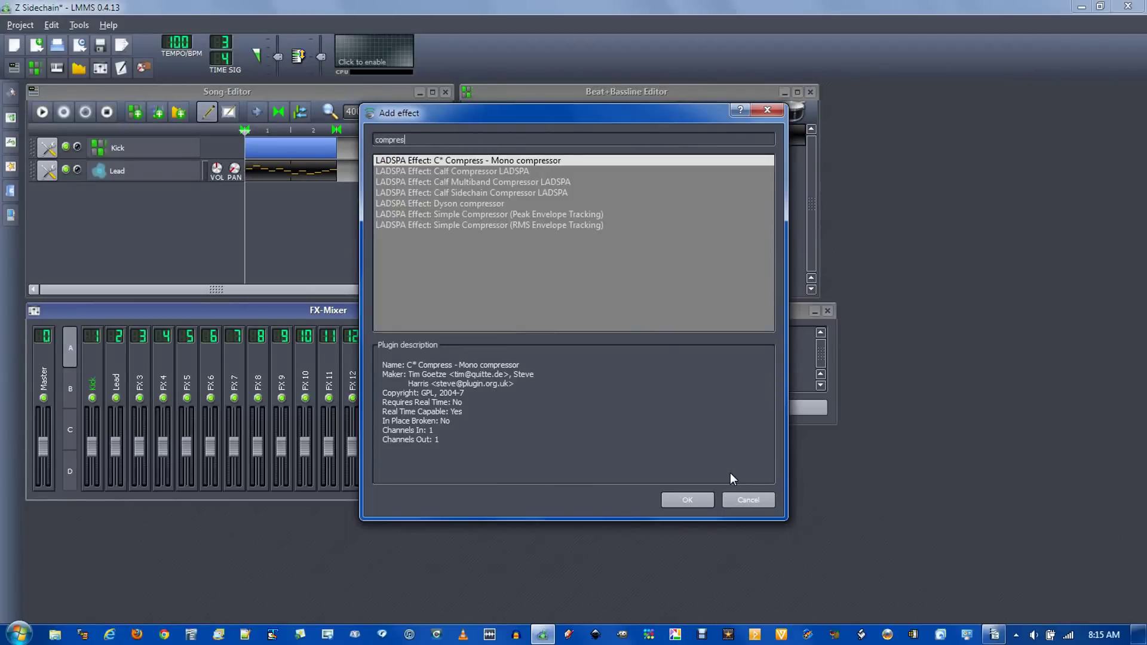
click(444, 172)
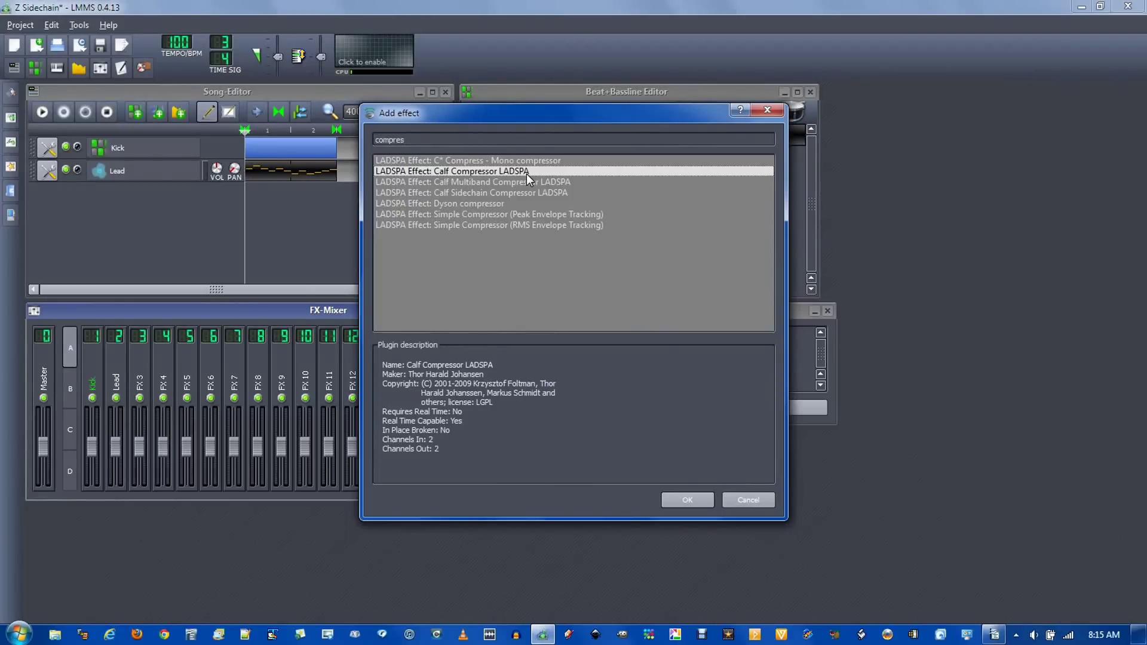
click(695, 504)
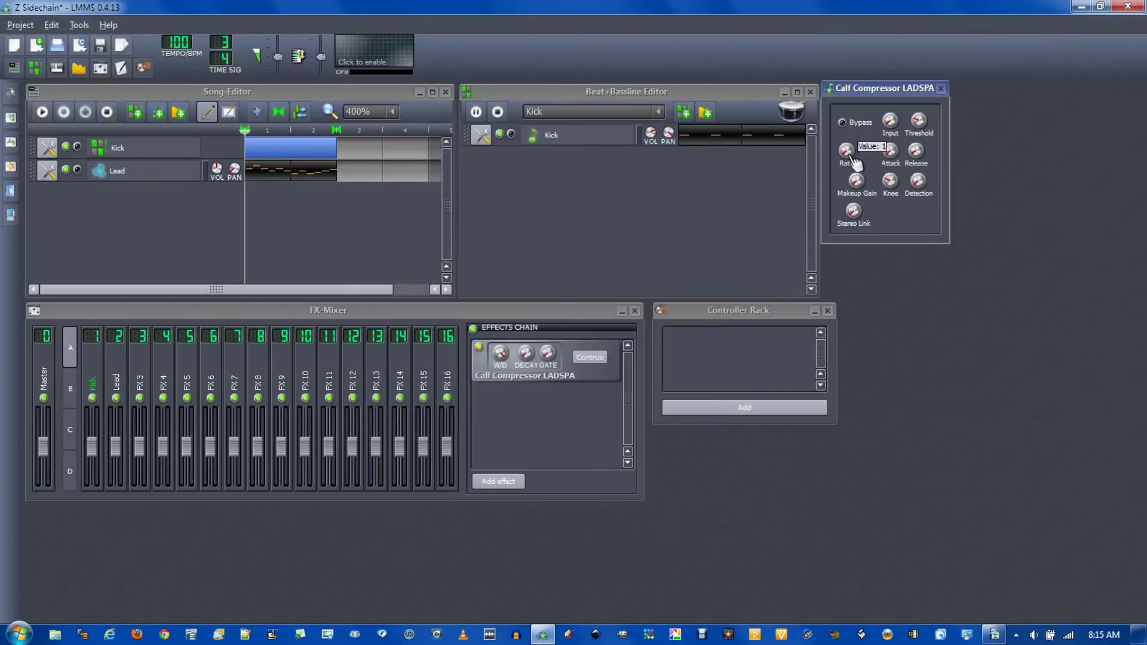
Adjust the Calf Compressor's attack and stereo link, then play and stop the song.
drag(890, 150, 890, 159)
click(858, 211)
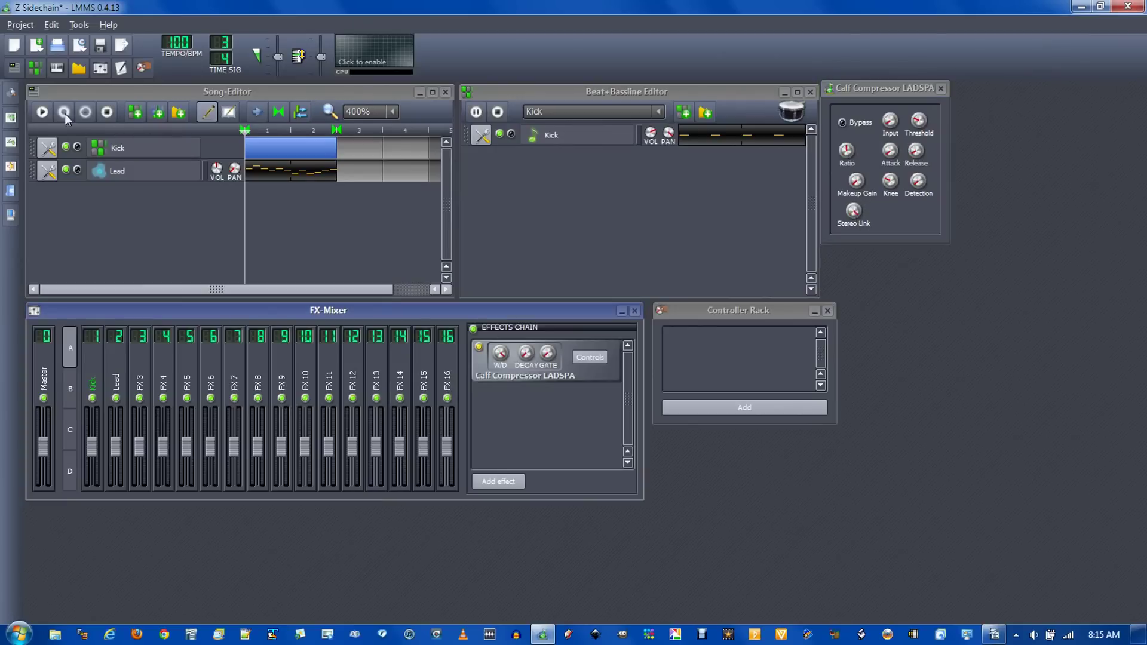
click(43, 111)
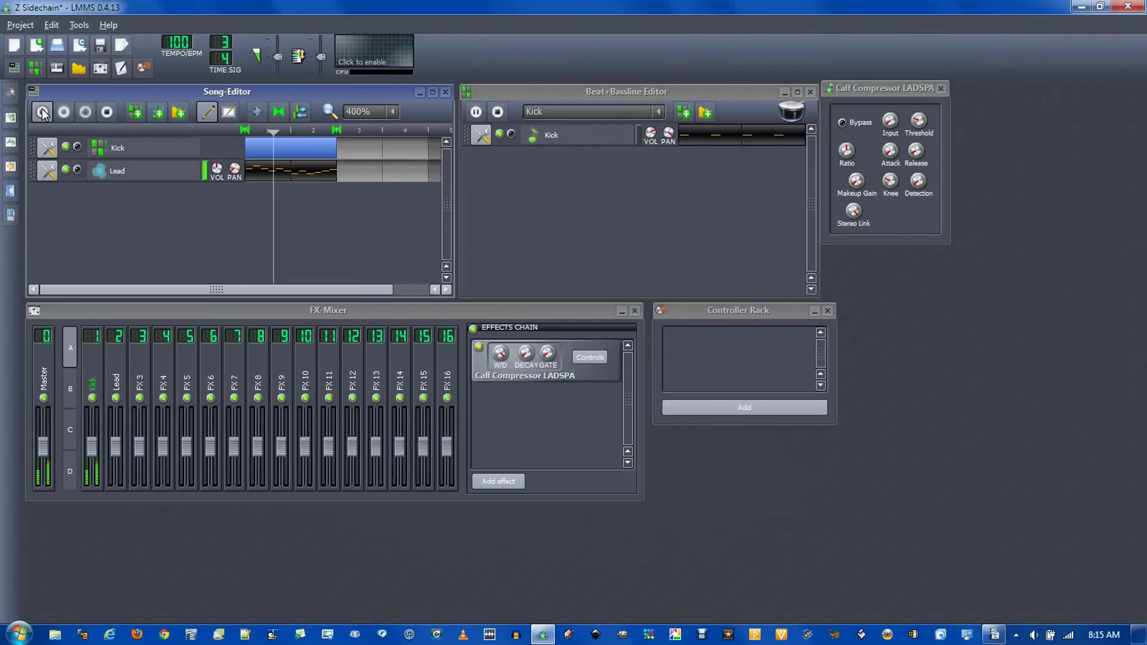
click(107, 112)
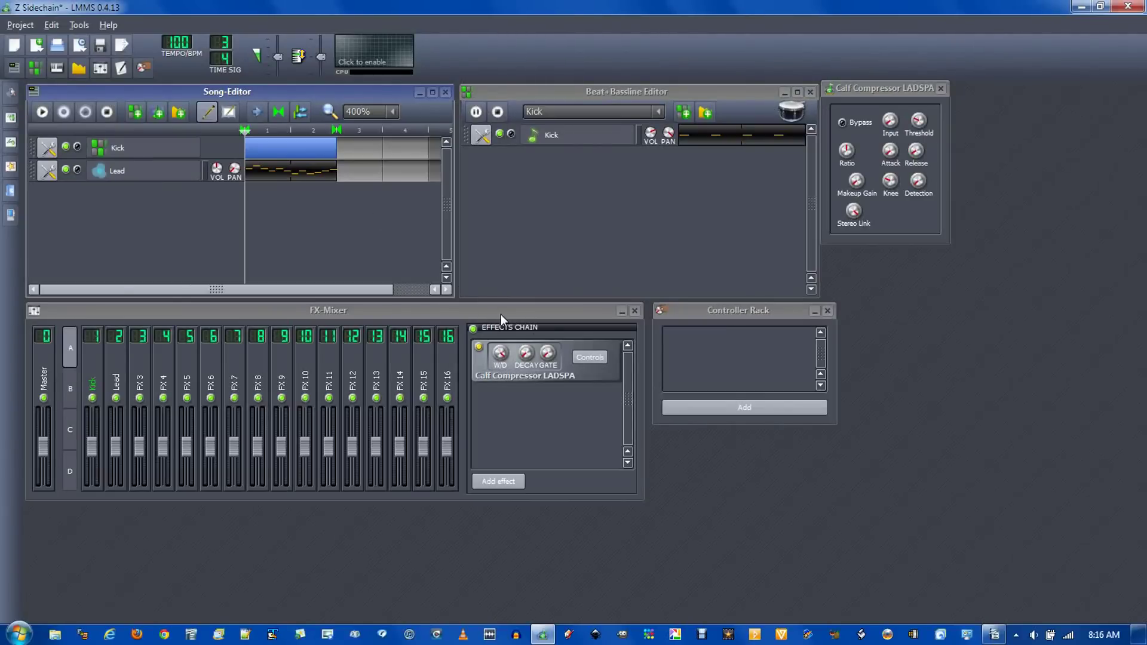
Add a Stereophonic Matrix effect to the Kick channel by searching 'stere'.
click(500, 481)
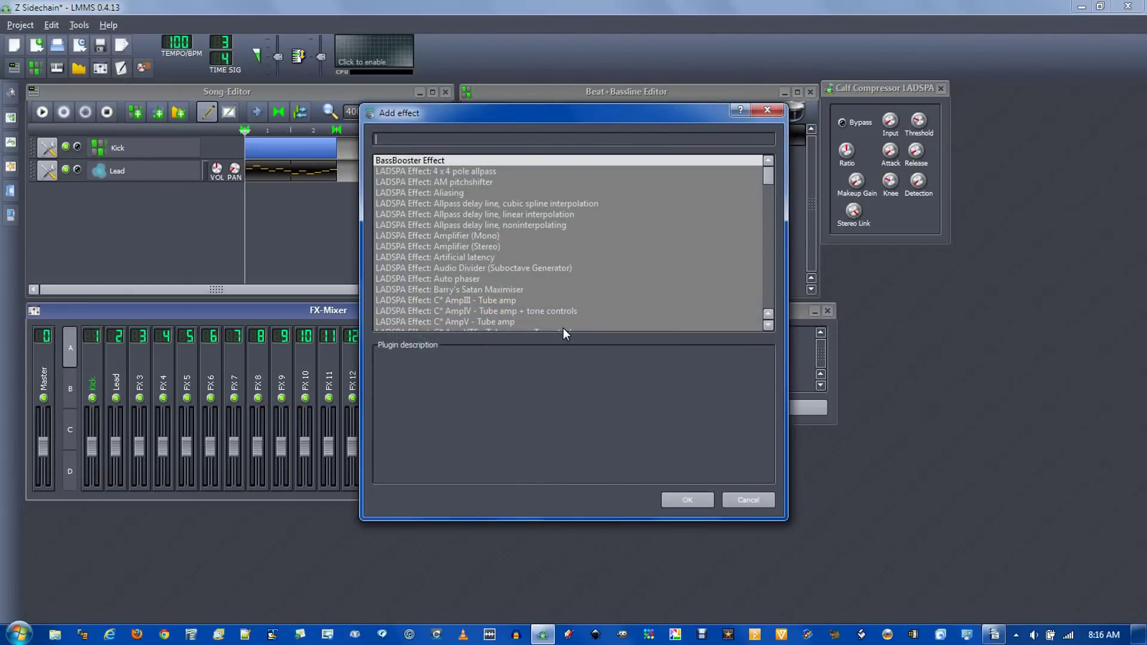
text(stere)
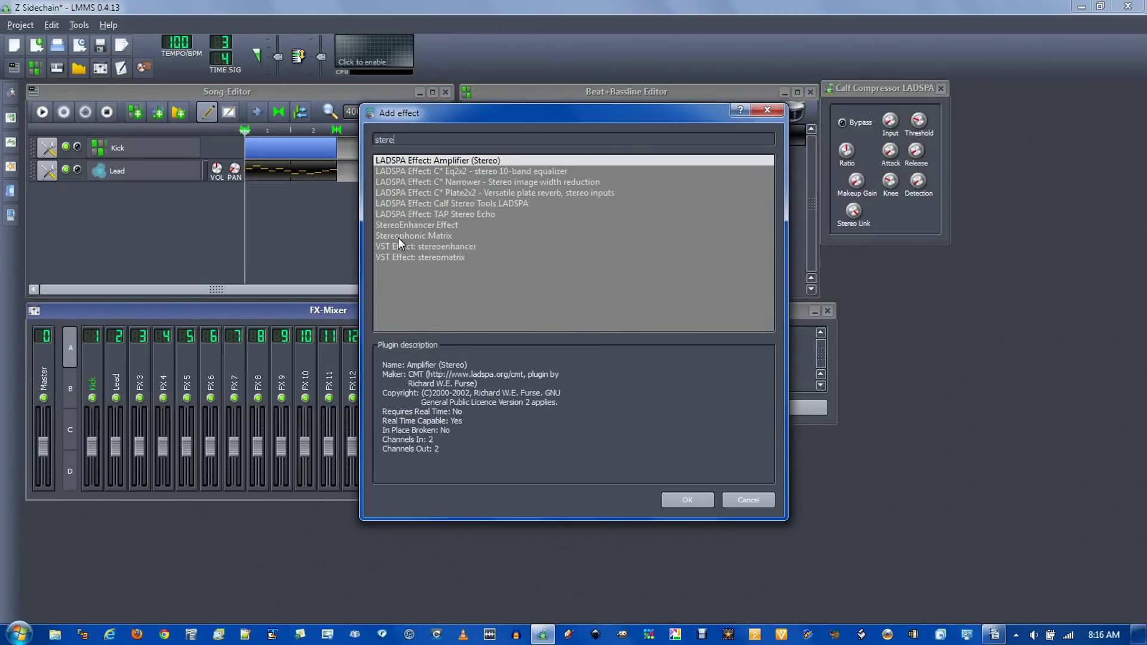
double_click(398, 236)
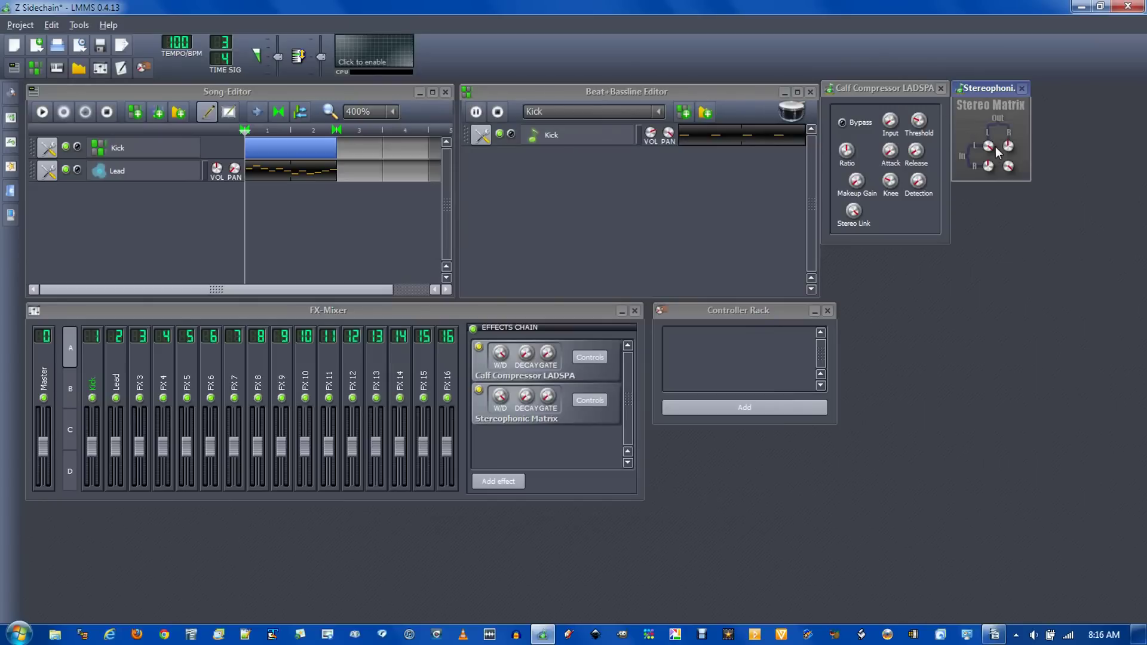
Enter new values for the four Stereophonic Matrix gains, the last set to 0.0000.
double_click(992, 148)
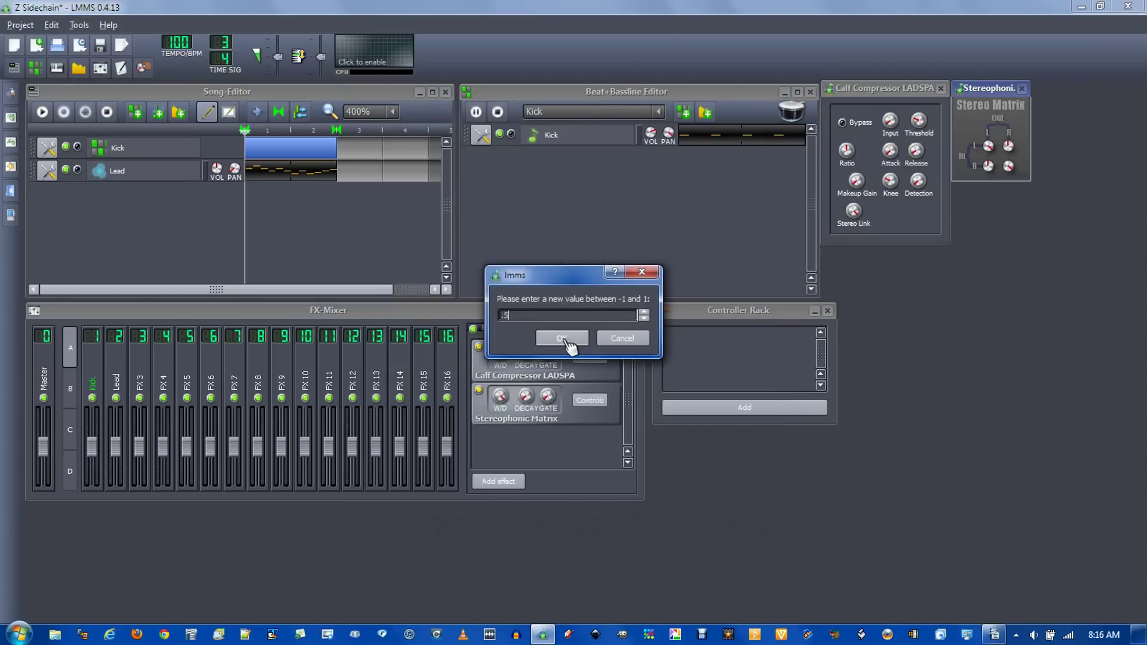
click(563, 338)
double_click(1009, 149)
click(563, 338)
double_click(989, 165)
click(563, 338)
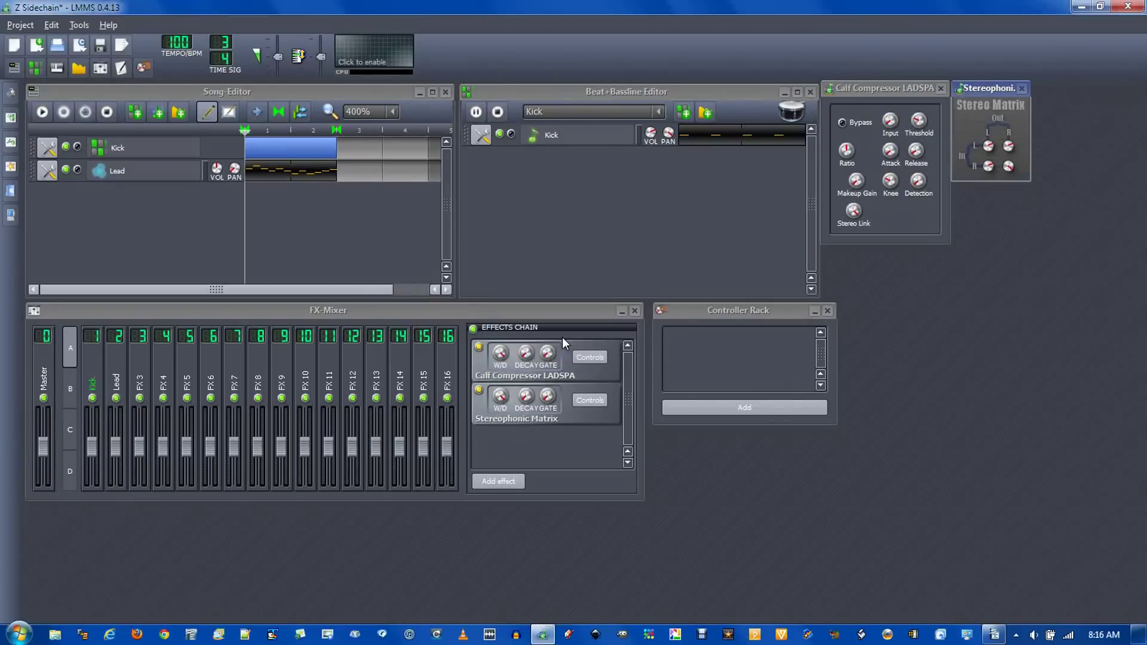
double_click(1009, 165)
click(564, 339)
Play the song and raise the Kick's volume to 200%, then stop playback.
click(44, 113)
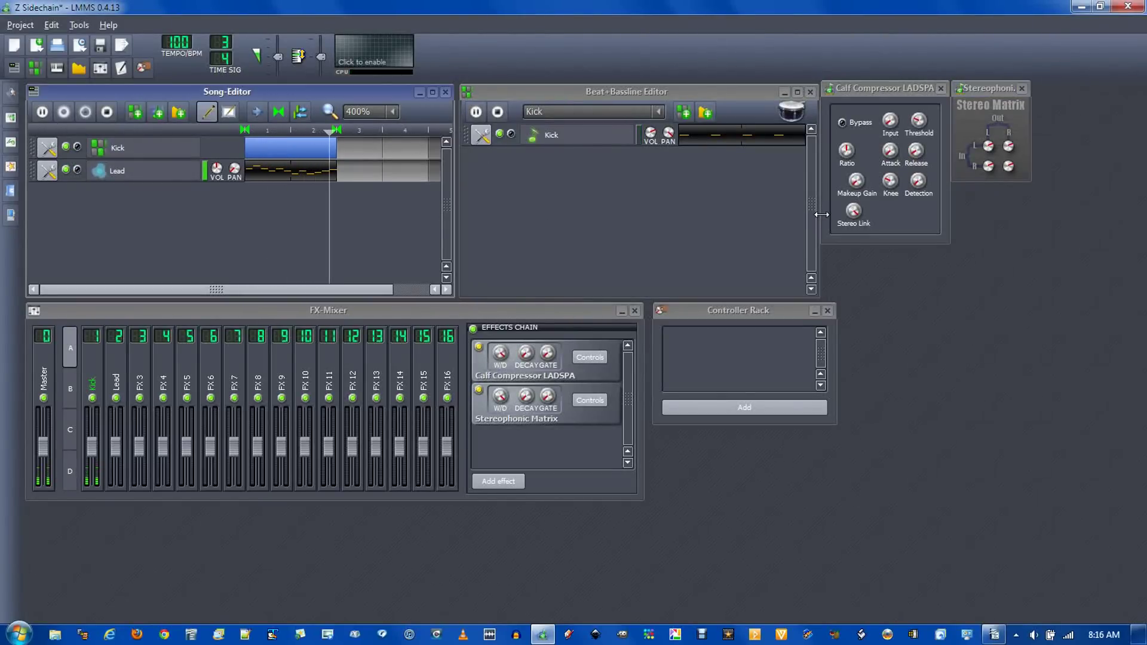
click(650, 132)
drag(651, 132, 654, 143)
key(space)
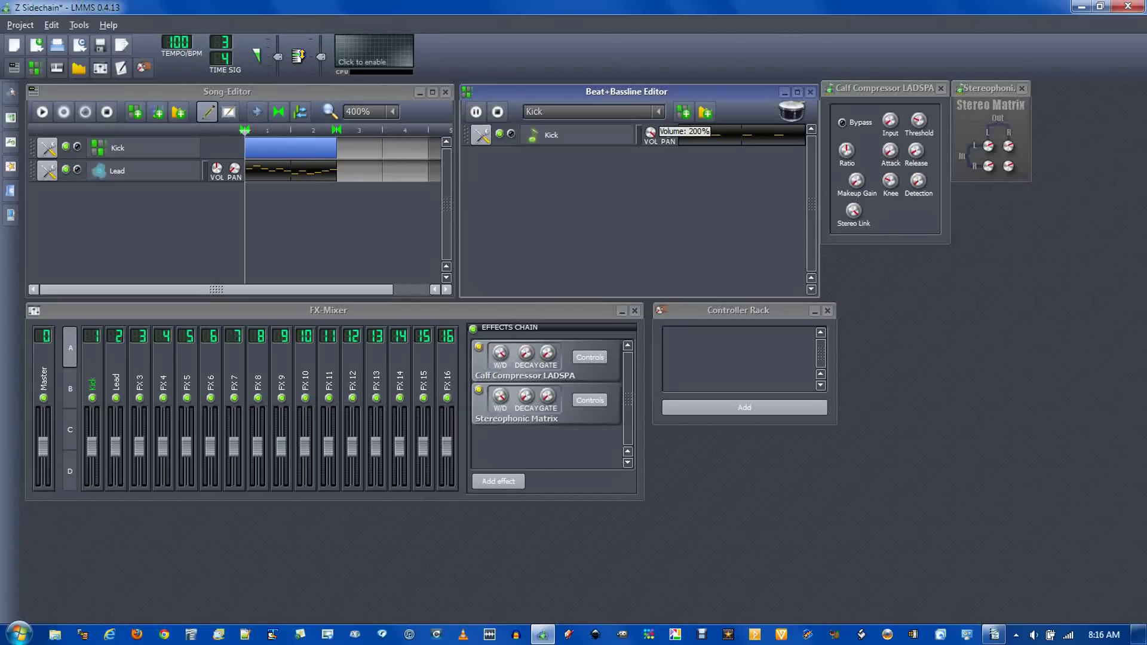
Enter 0.5 and 0 for the lower-row Stereo Matrix gains, then start playback.
click(49, 108)
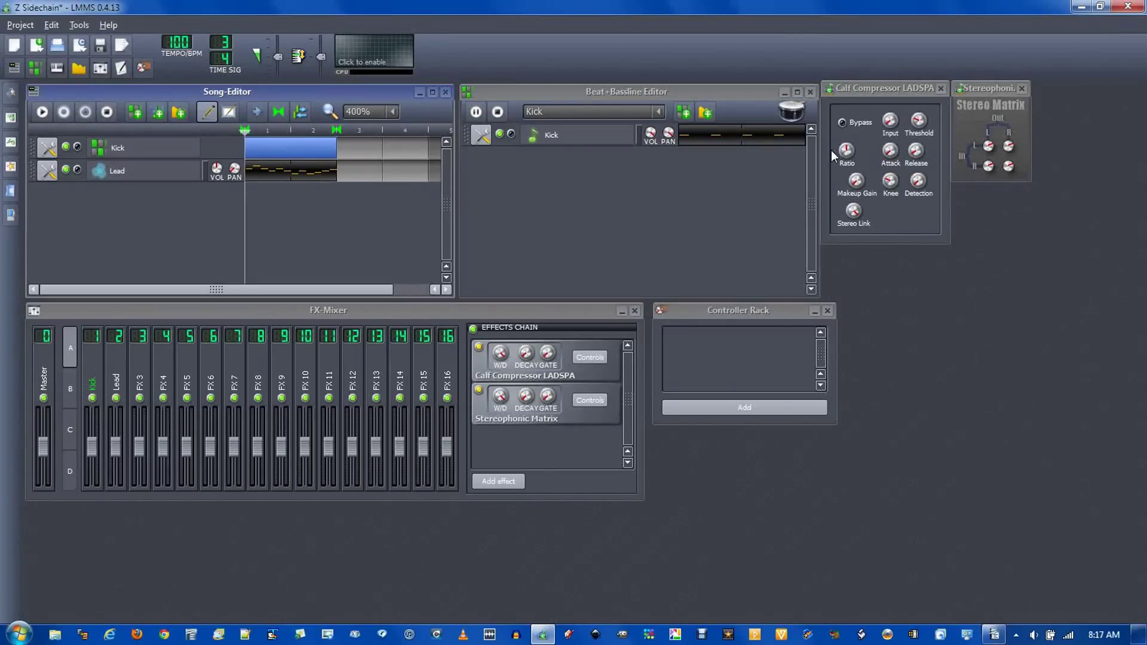
click(997, 153)
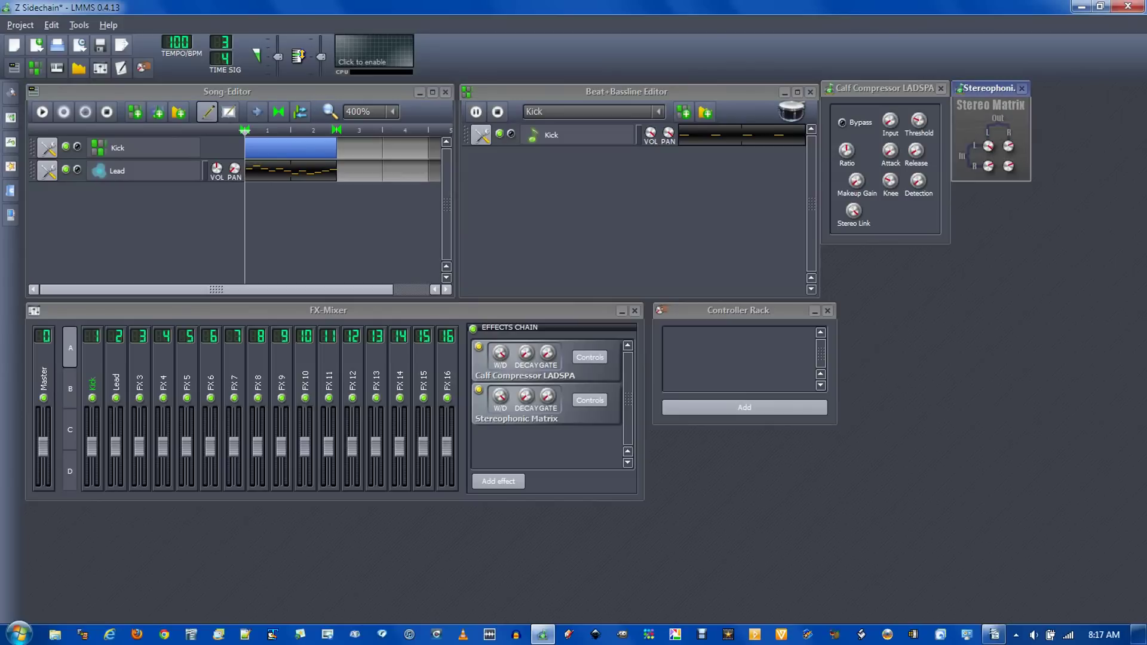
mouse_move(992, 154)
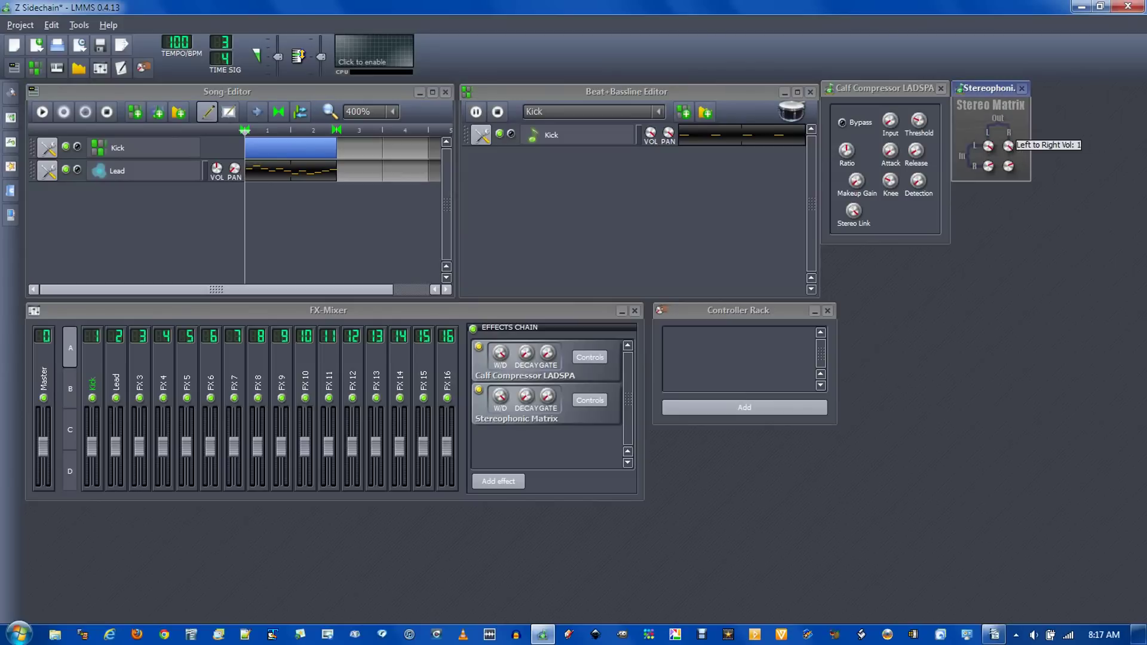
double_click(989, 166)
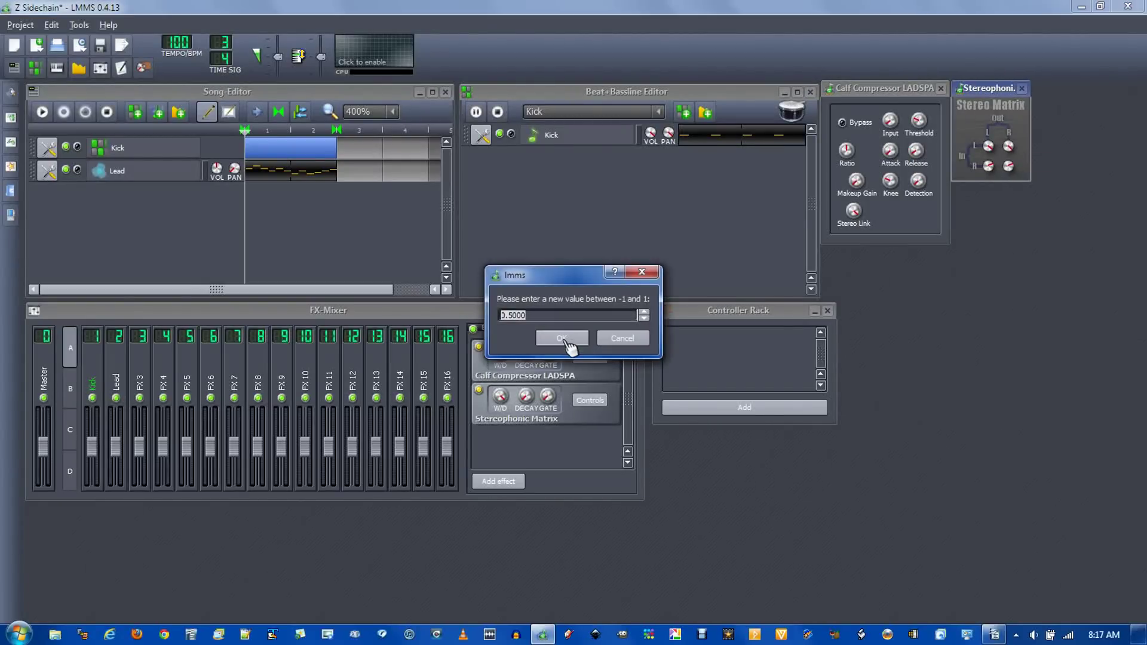
click(566, 342)
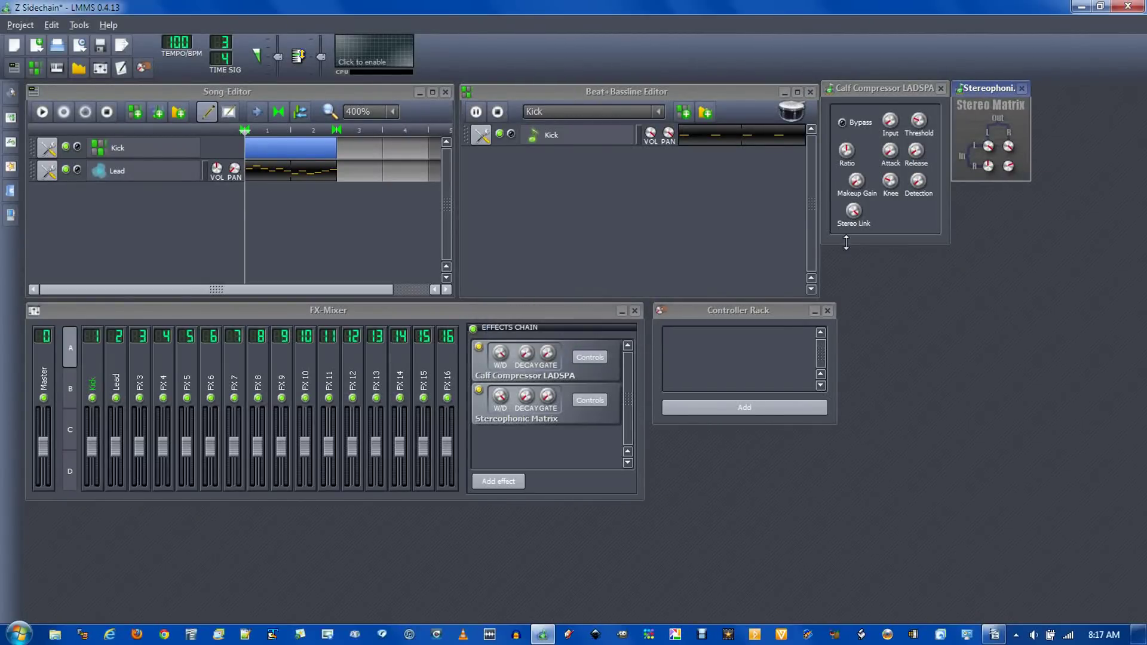
double_click(1016, 167)
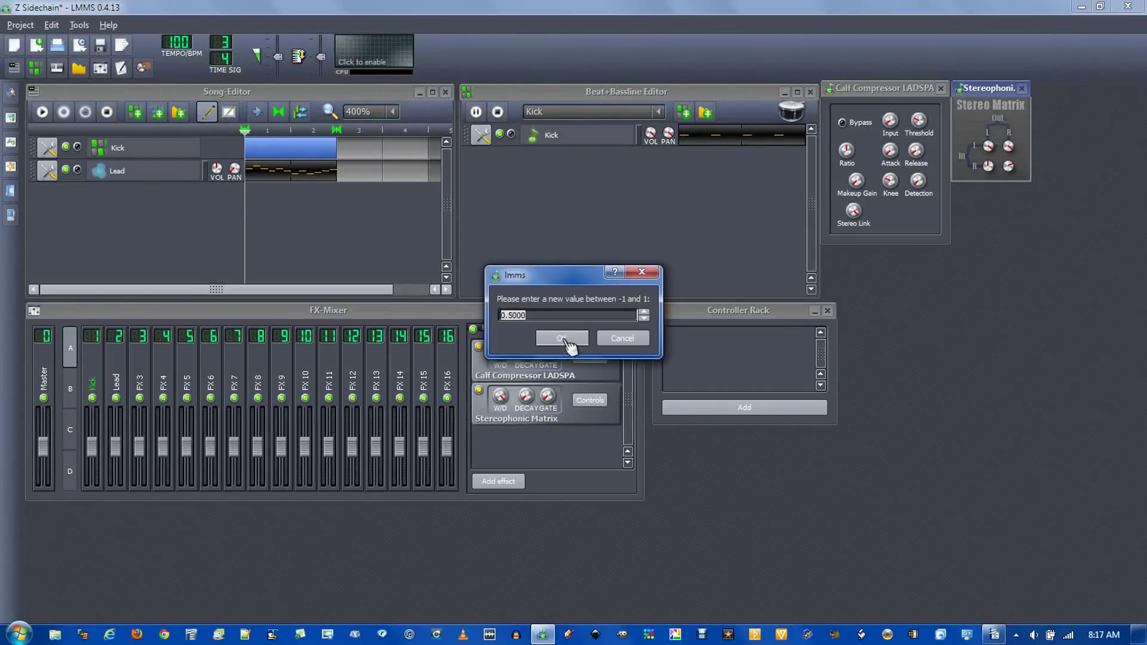
text(0)
click(562, 339)
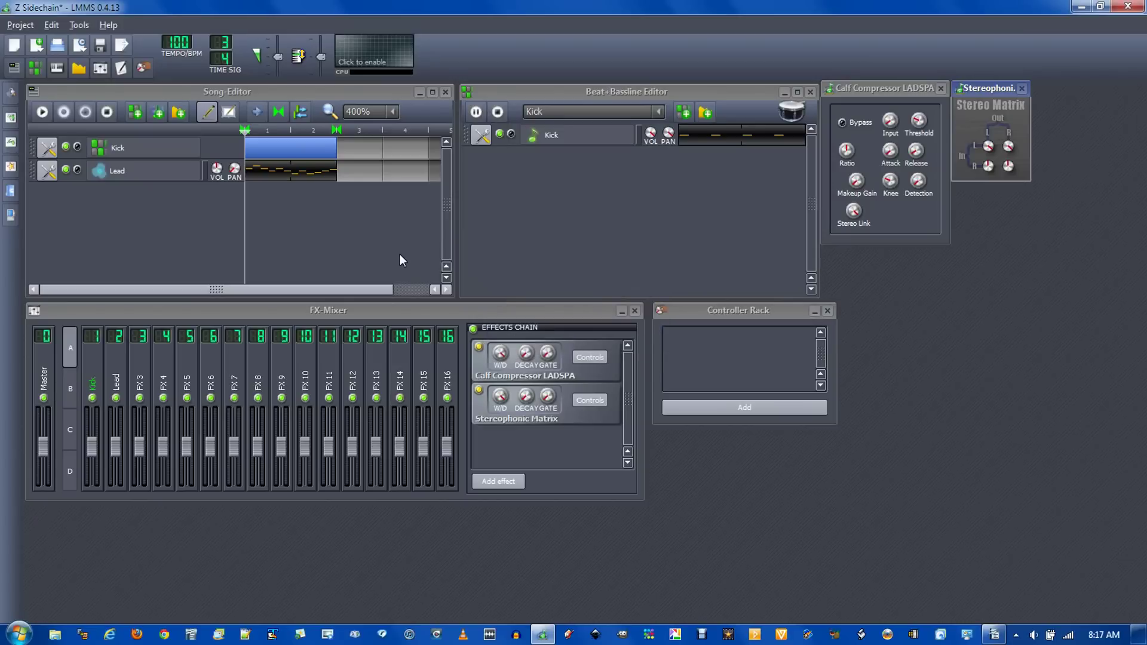
click(42, 112)
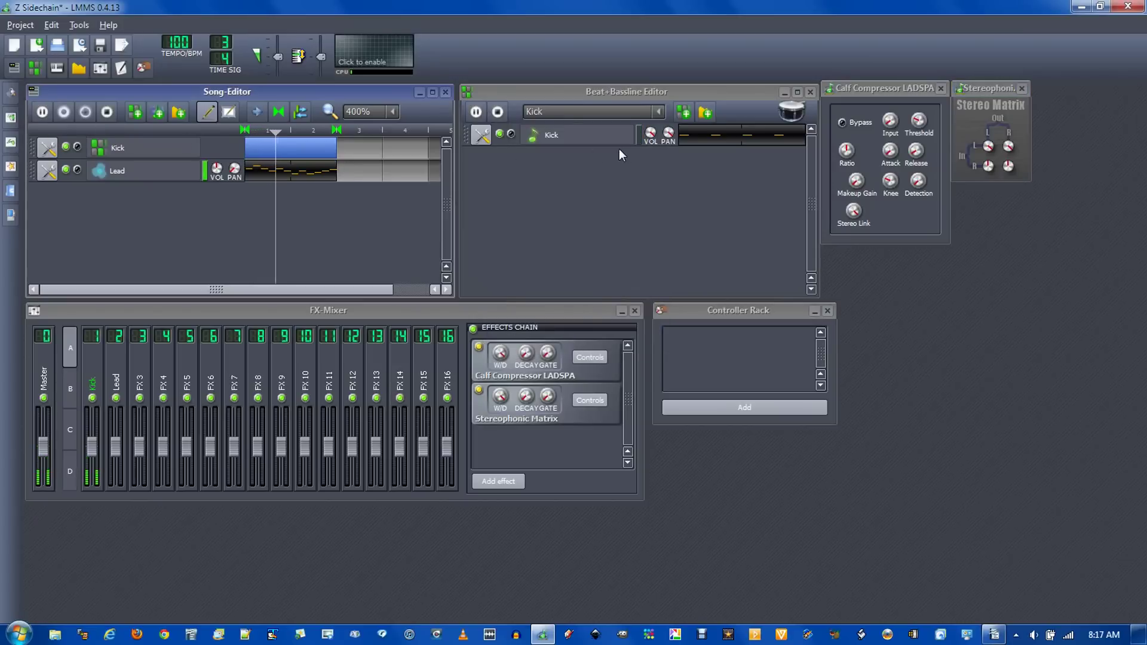
Raise the Kick AudioFileProcessor amplification to 200%, then about 220% while playing, and stop.
click(109, 110)
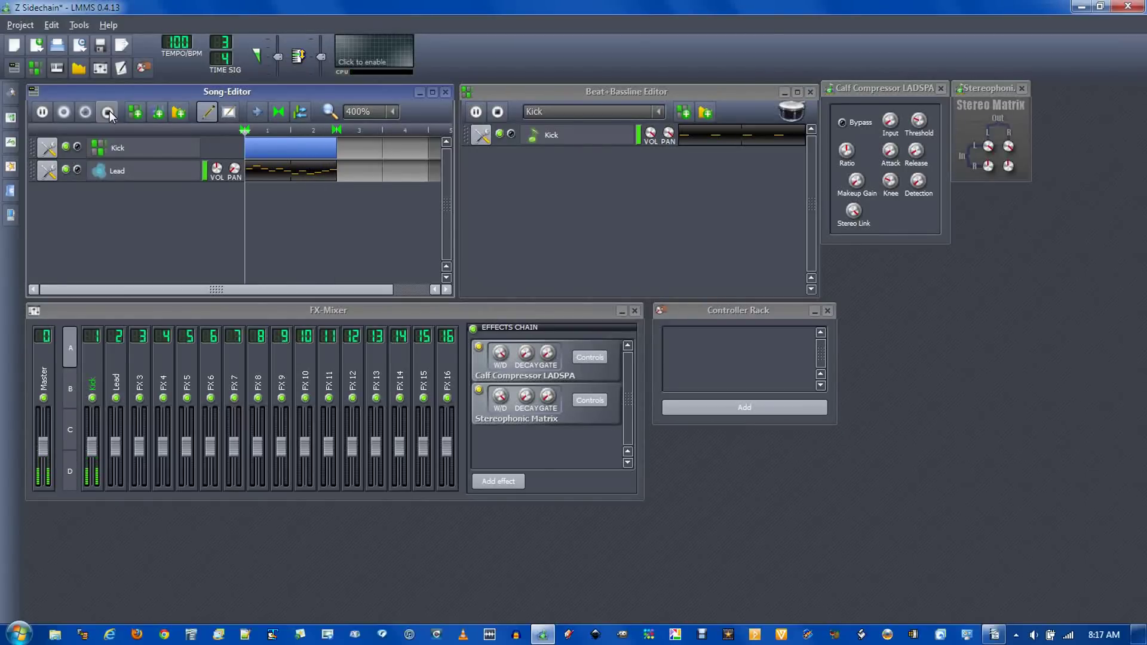
click(588, 137)
drag(865, 262, 865, 239)
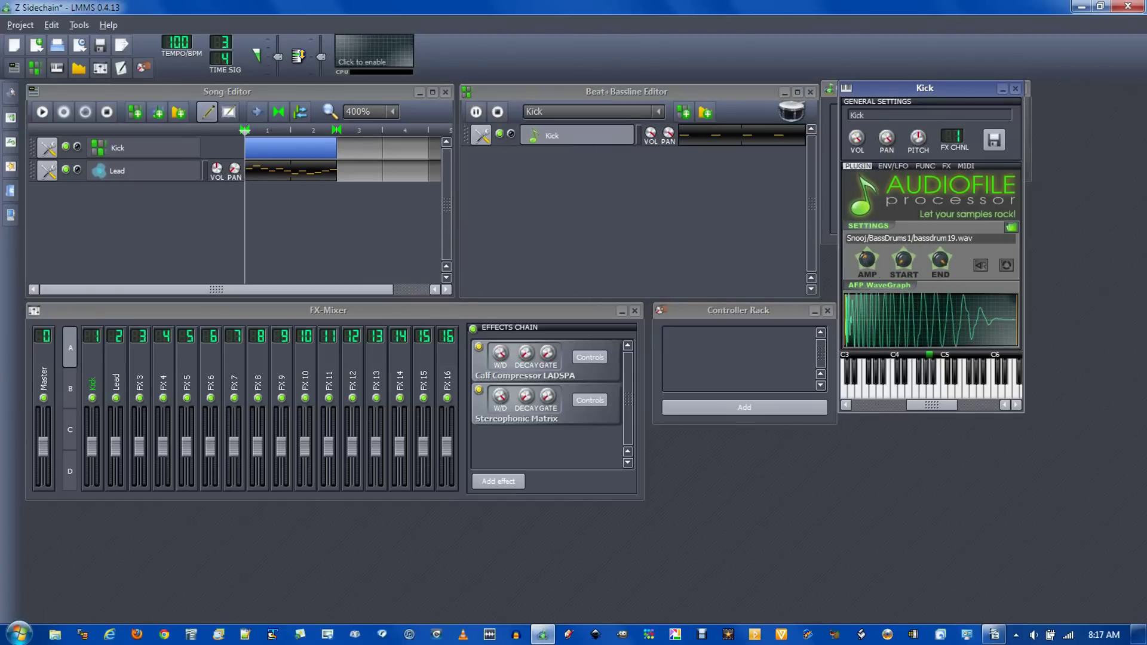
click(42, 112)
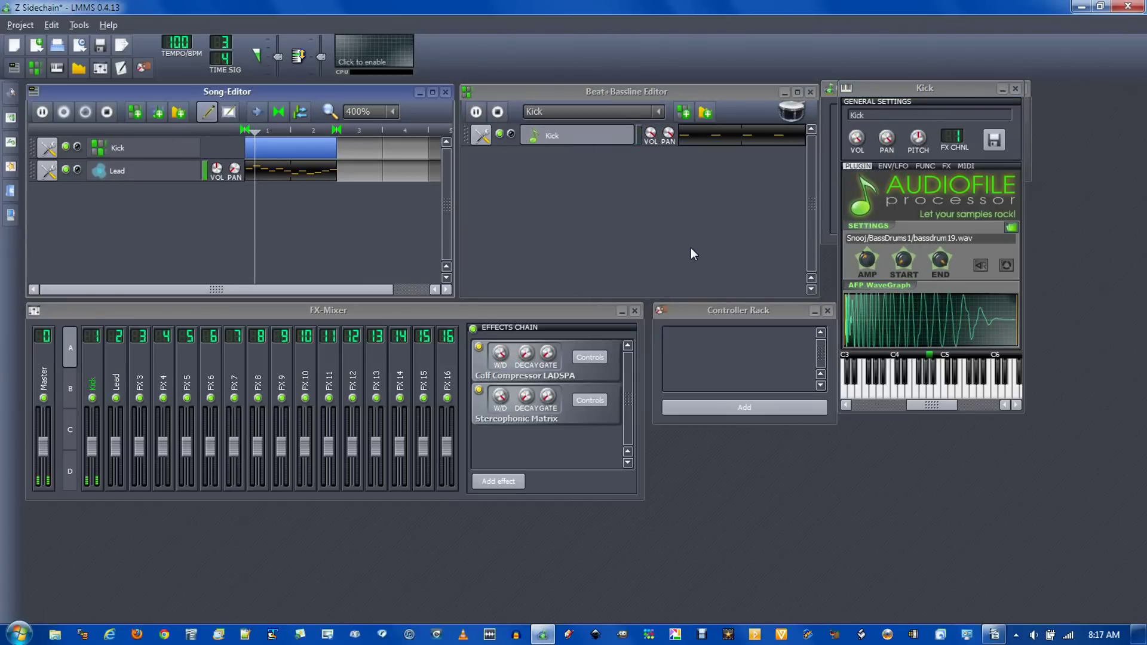
drag(866, 260, 866, 267)
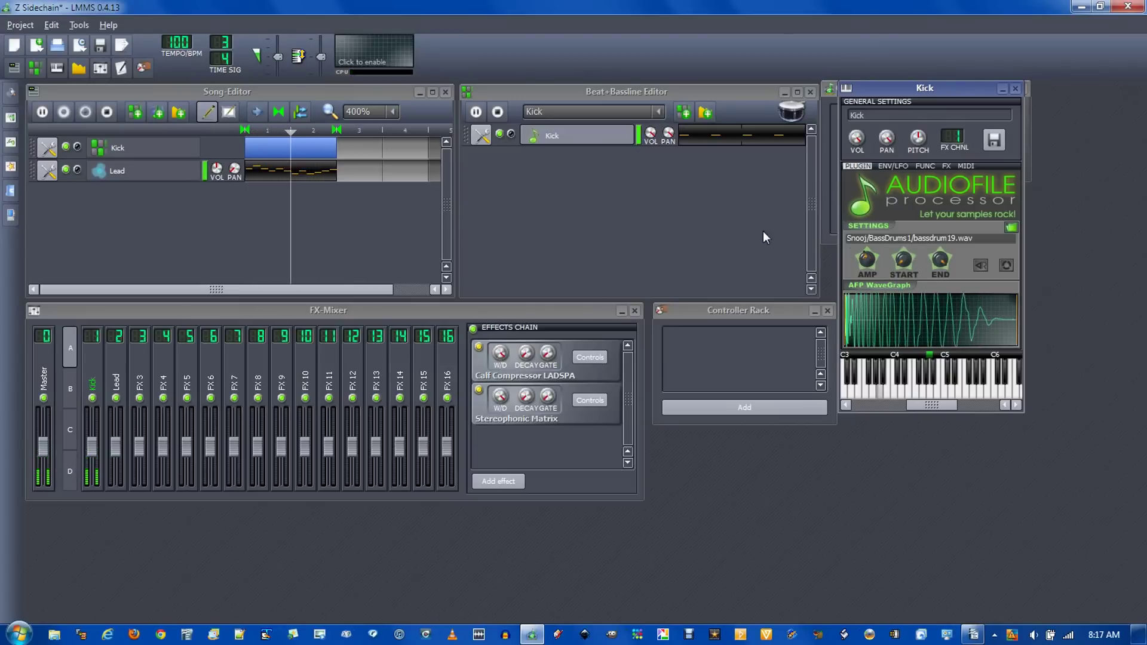
click(107, 112)
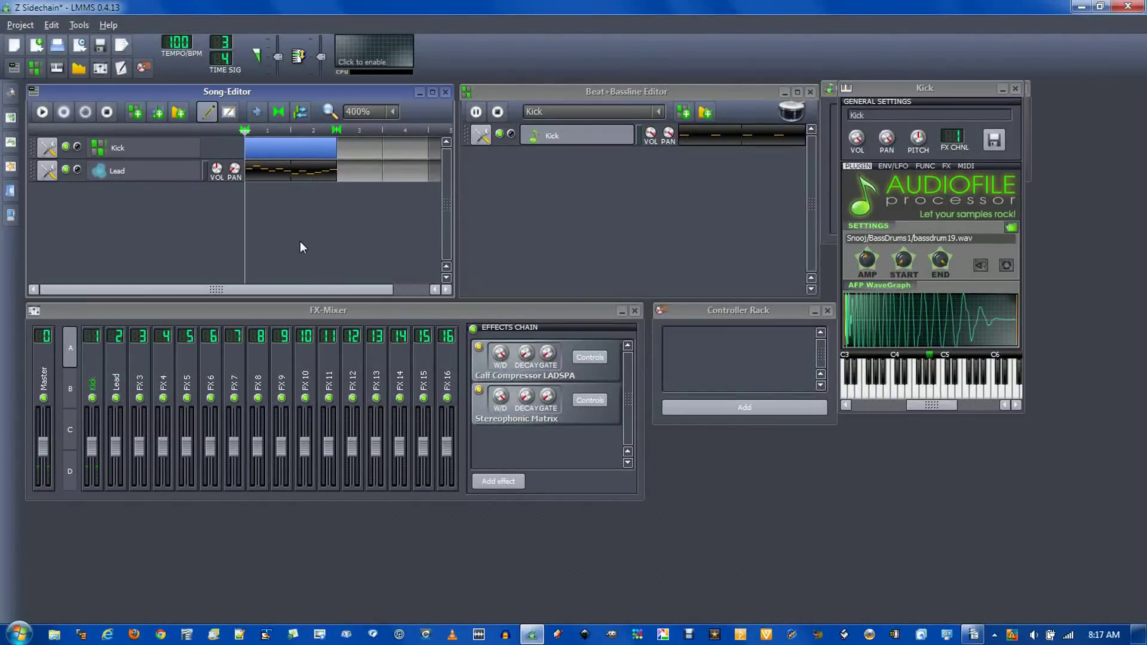